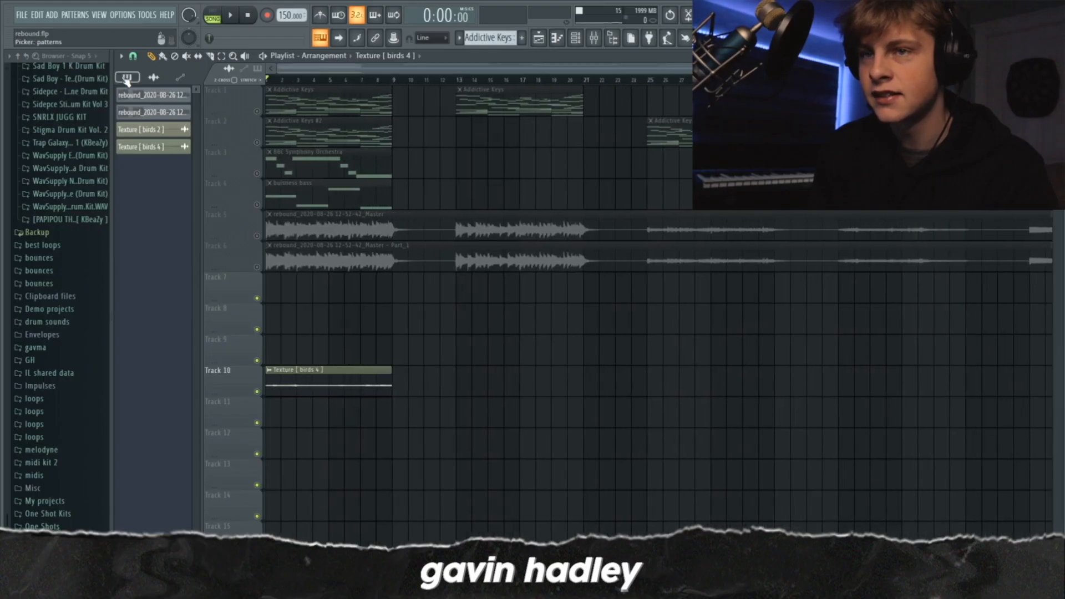
# Bring the piano roll of the Addictive Keys pattern to the front, showing its lower chord notes.
pyautogui.click(128, 79)
pyautogui.click(154, 78)
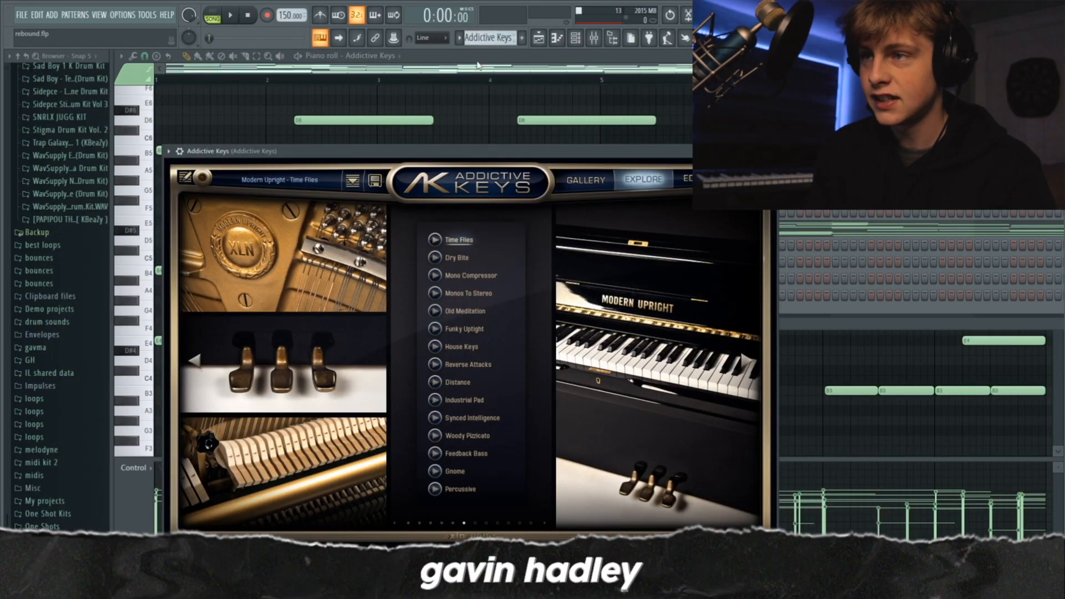
pyautogui.click(447, 98)
pyautogui.scroll(3, 373, 217)
pyautogui.scroll(3, 369, 214)
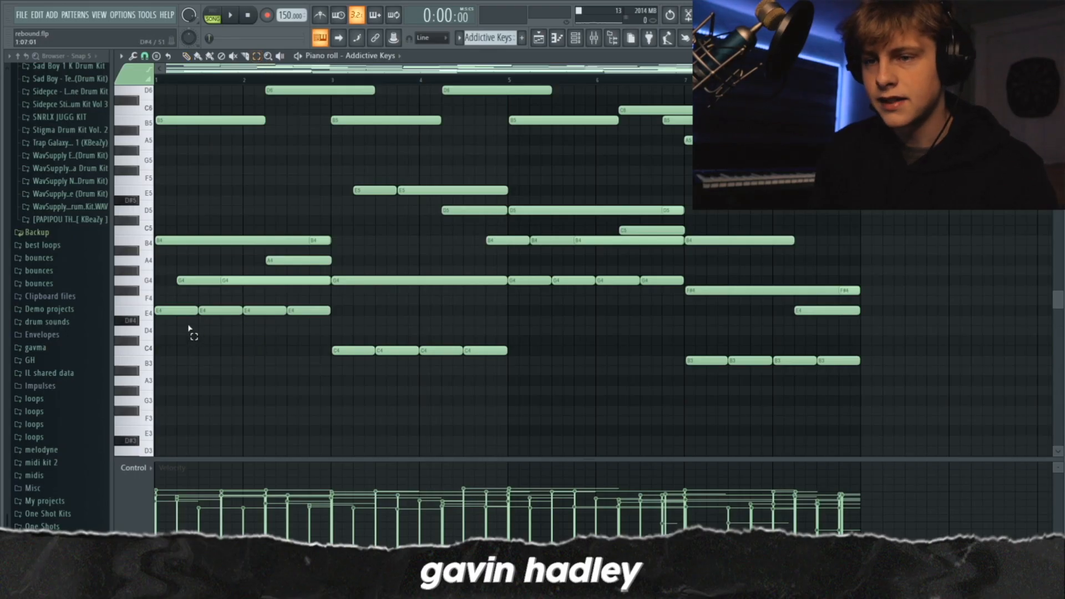
# Examine the low E4, G4 and C4 chord notes in the opening bars and play the pattern.
pyautogui.moveTo(227, 318); pyautogui.dragTo(341, 330)
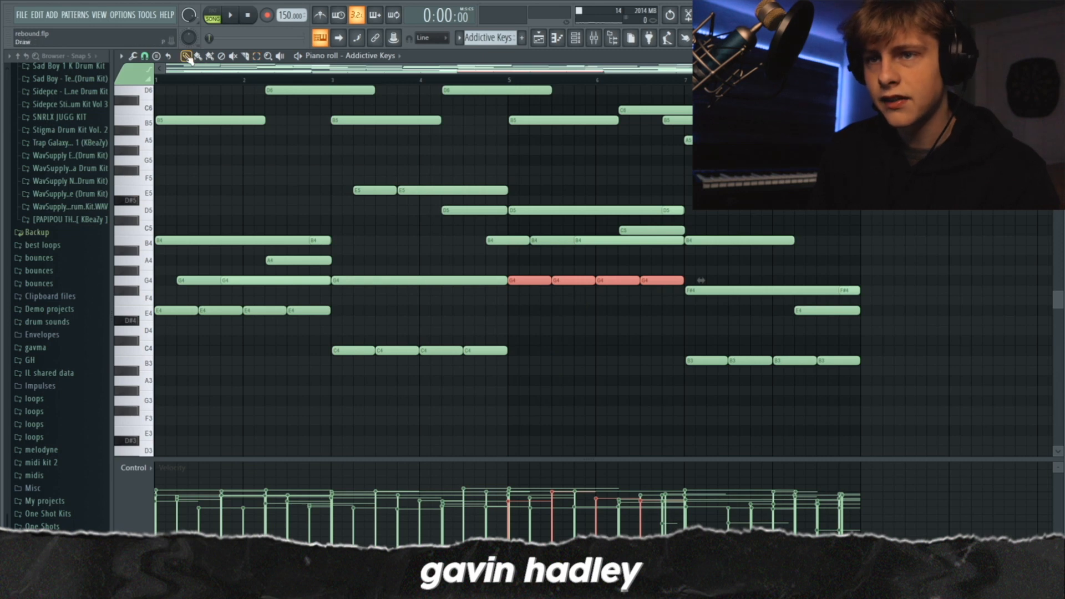
pyautogui.click(146, 315)
pyautogui.click(167, 310)
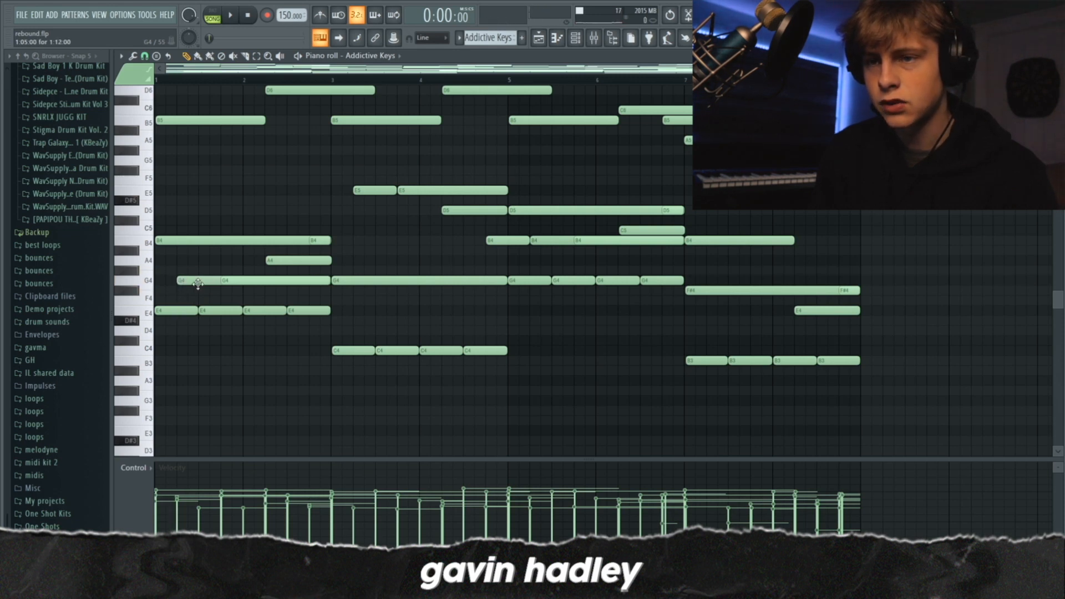
pyautogui.scroll(3, 199, 286)
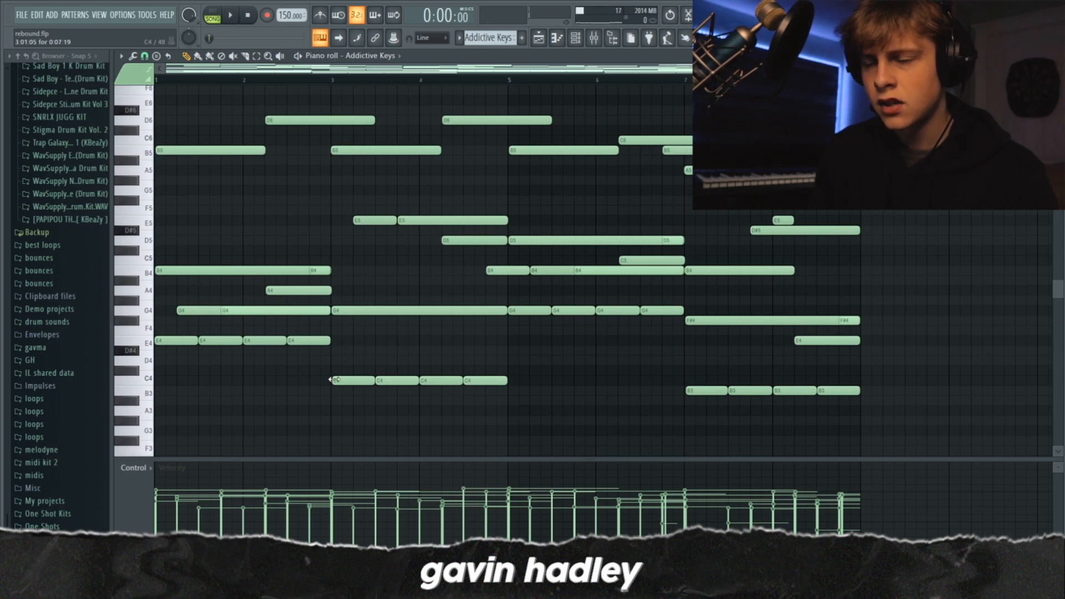
pyautogui.scroll(-3, 338, 381)
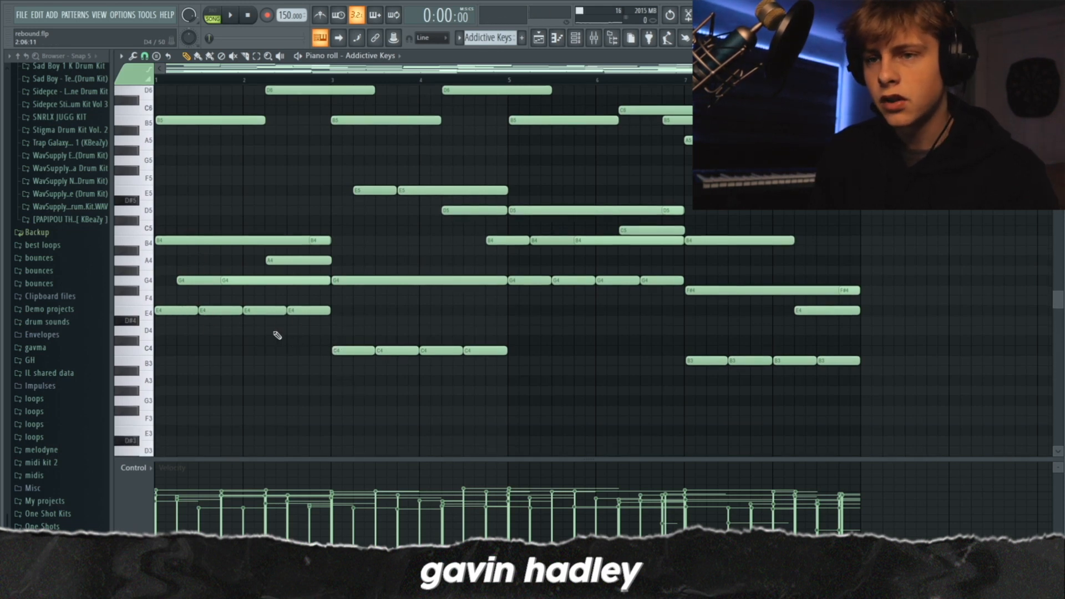
pyautogui.scroll(3, 197, 272)
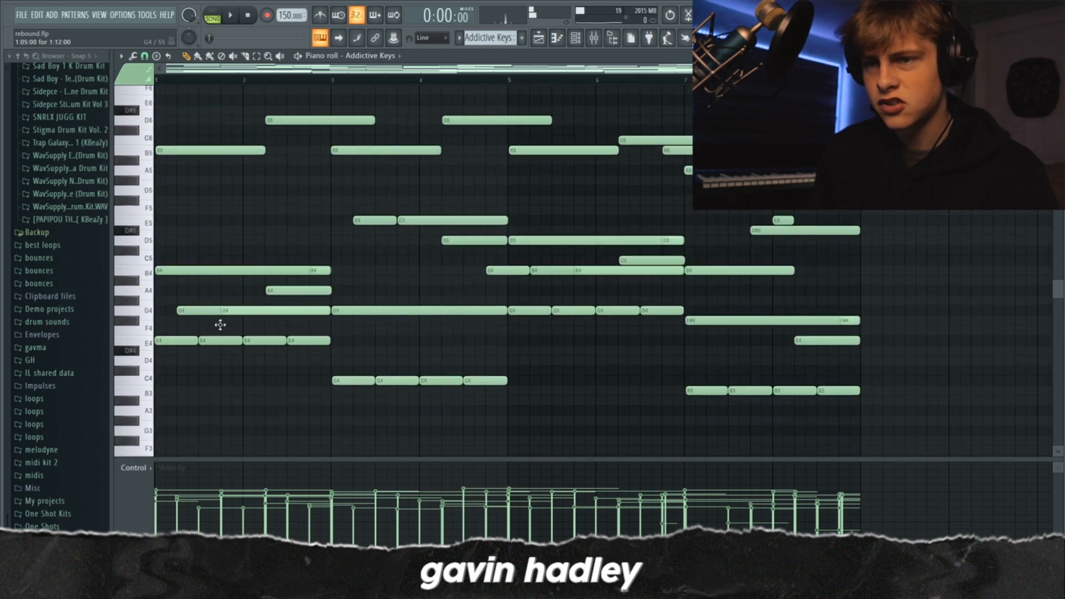
pyautogui.click(235, 329)
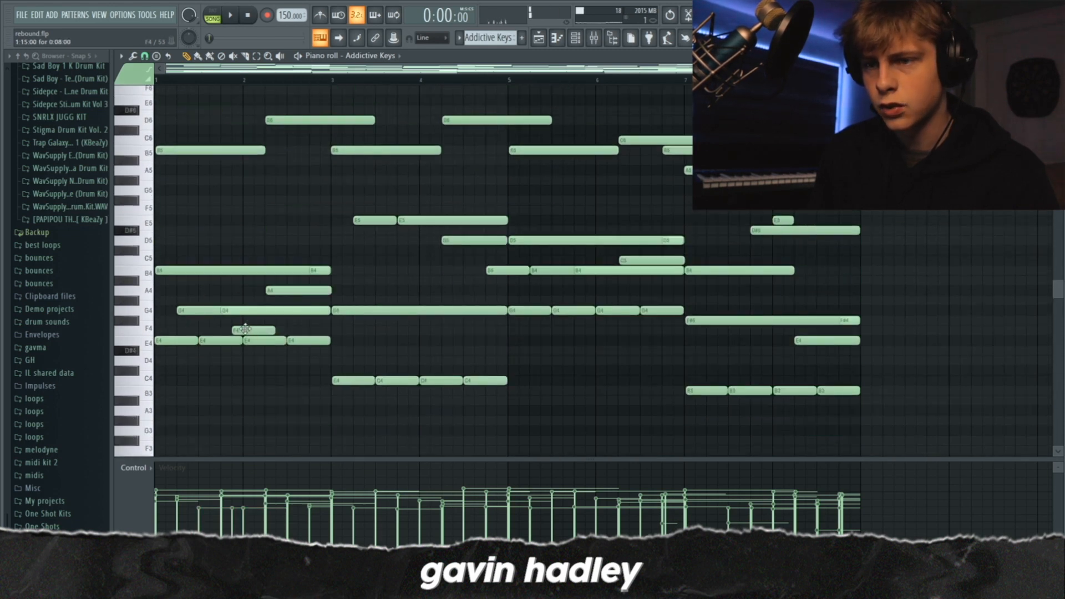
pyautogui.press('space')
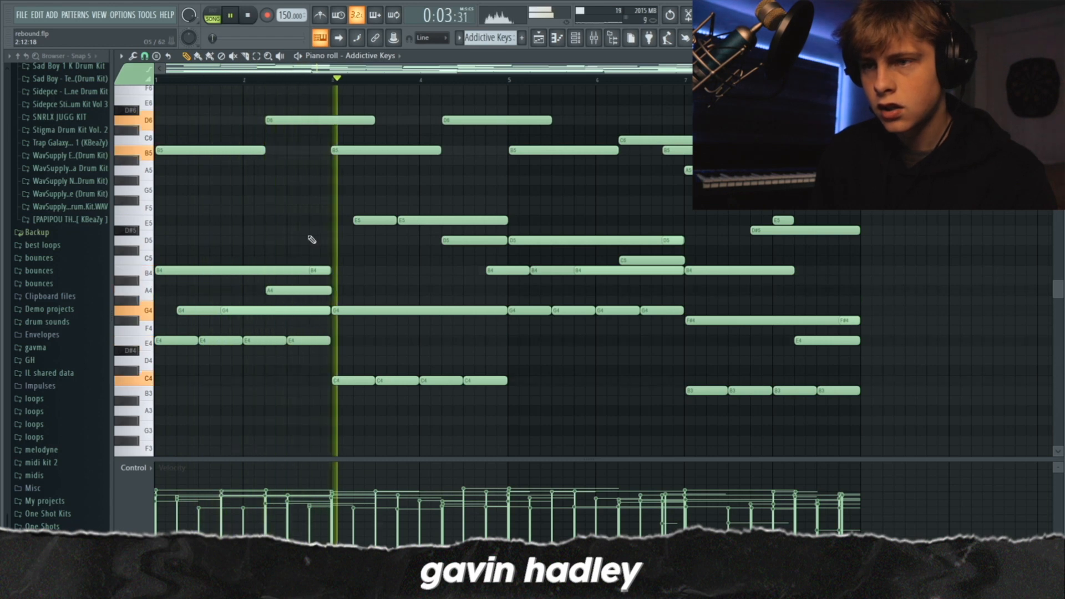
# Stop playback and move the two E5 notes in bars 3 and 4 down one octave to E4.
pyautogui.click(257, 56)
pyautogui.press('space')
pyautogui.moveTo(370, 212); pyautogui.dragTo(415, 223)
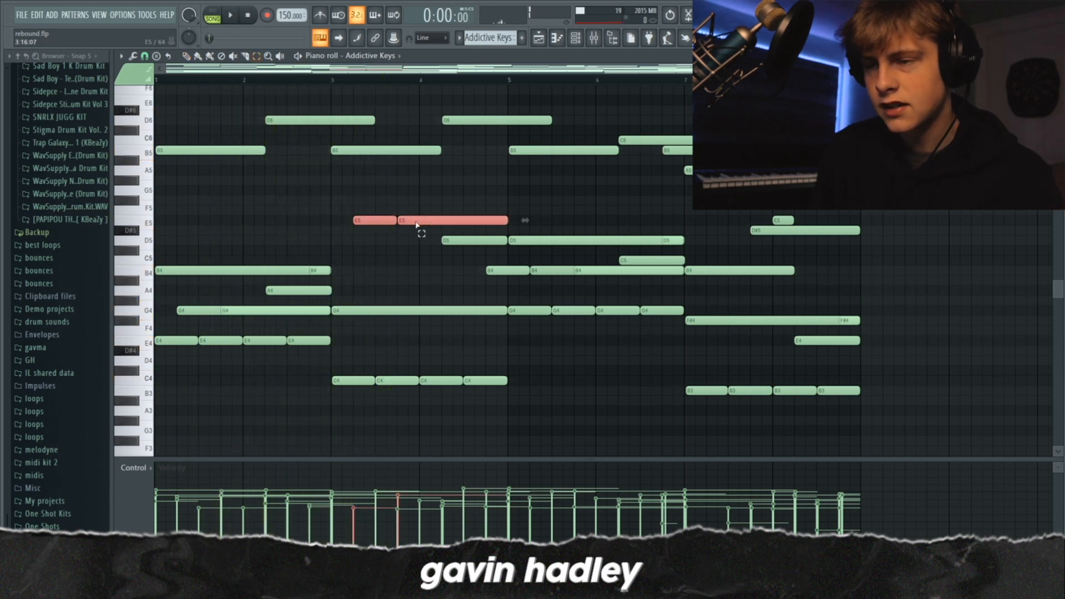
pyautogui.hotkey('ctrl', 'Down')
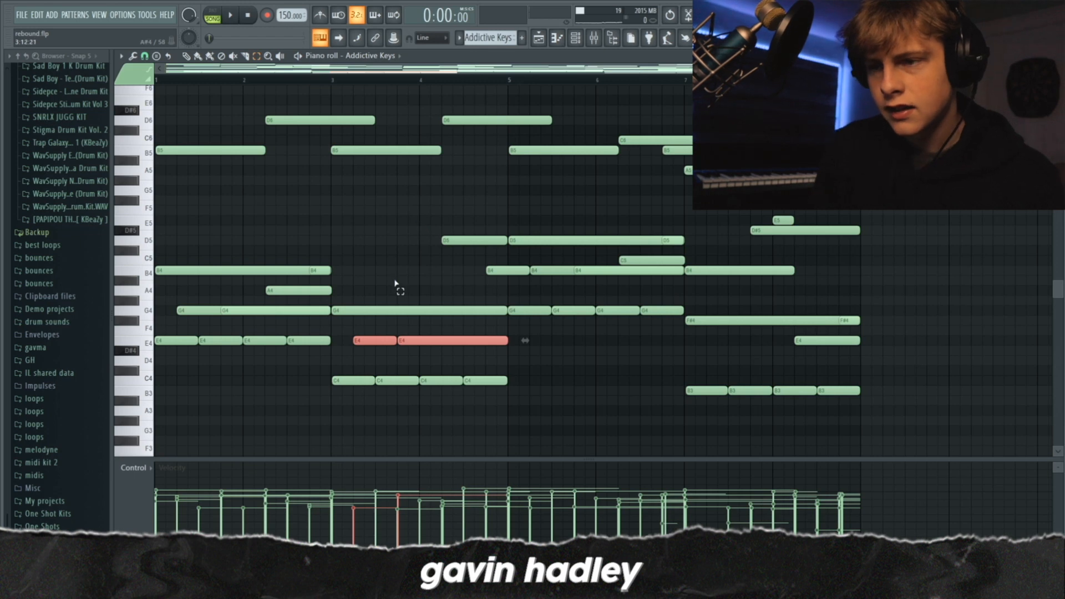
# Return the two lowered notes in bars 3 and 4 to E5 and clear the selection.
pyautogui.click(183, 310)
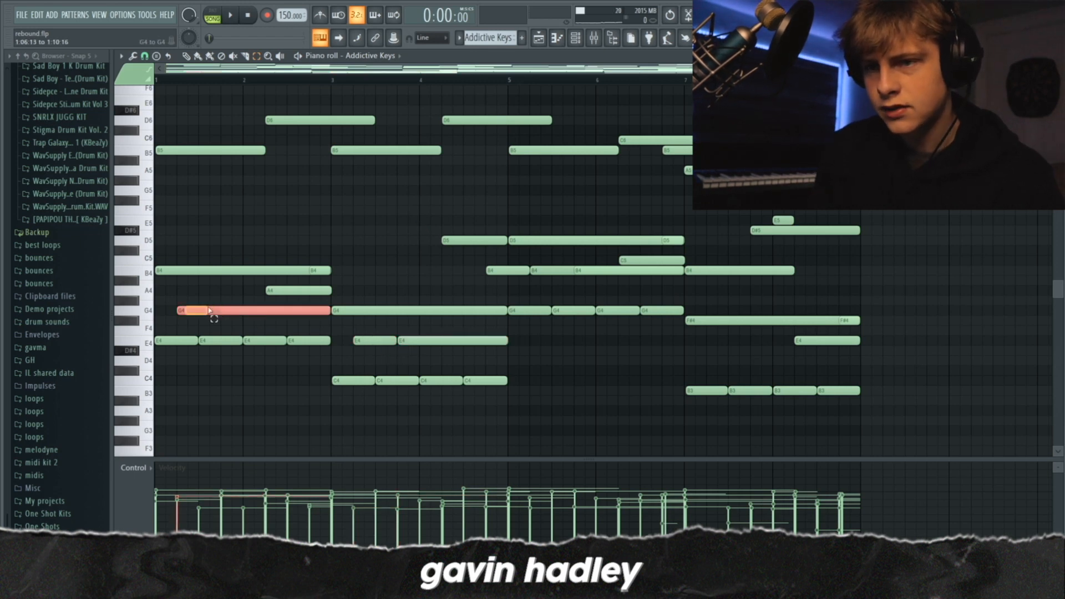
pyautogui.moveTo(356, 327); pyautogui.dragTo(434, 343)
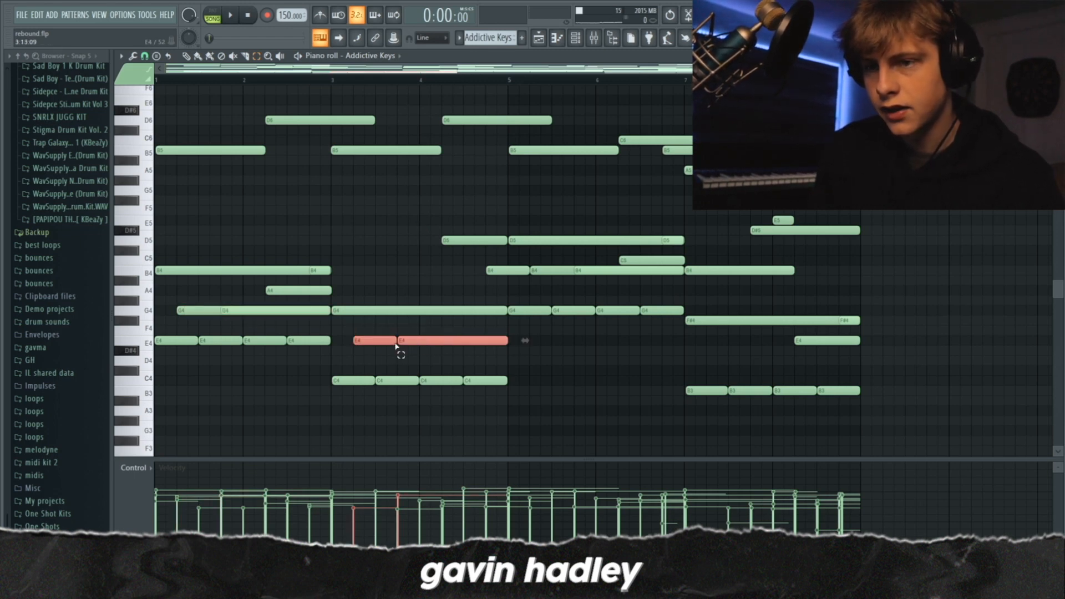
pyautogui.hotkey('ctrl', 'Up')
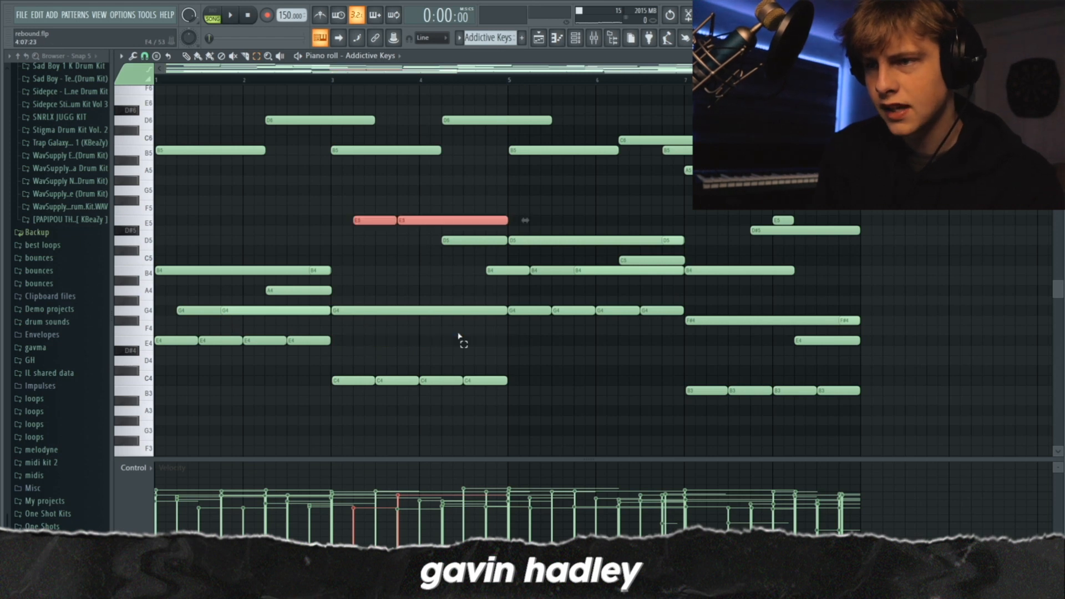
pyautogui.click(404, 287)
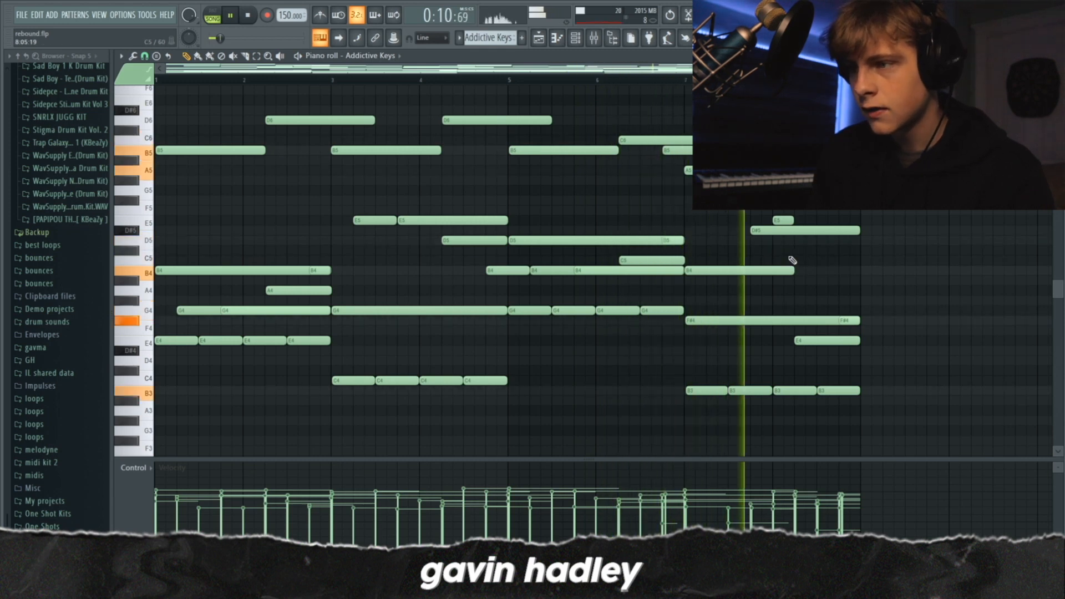
# Try the B4 note at the start of bar 7 one octave lower and return it to its original pitch.
pyautogui.press('space')
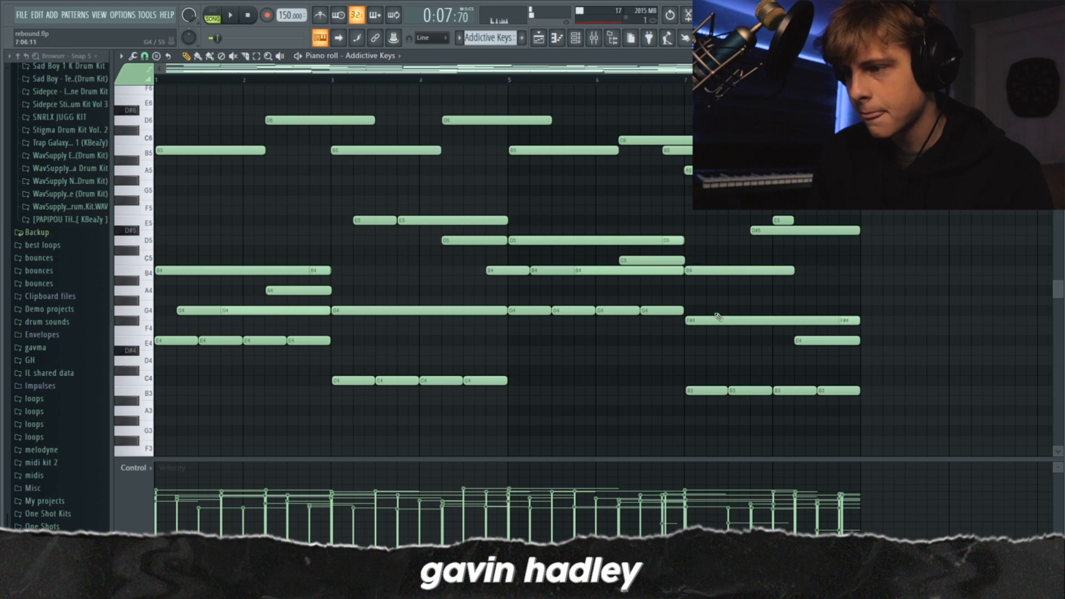
pyautogui.click(728, 271)
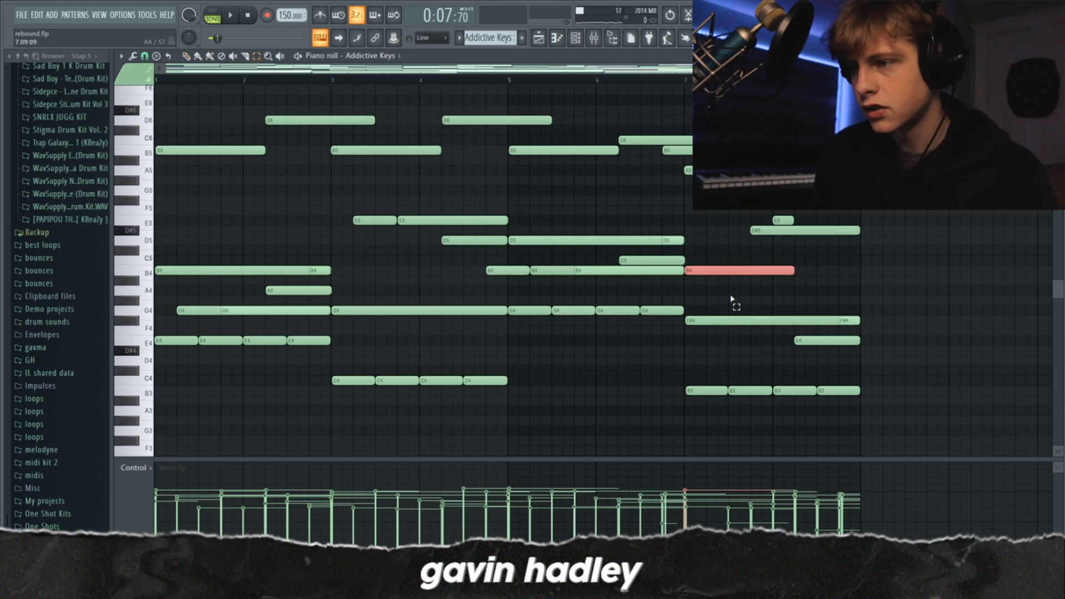
pyautogui.hotkey('ctrl', 'Down')
pyautogui.hotkey('ctrl', 'Up')
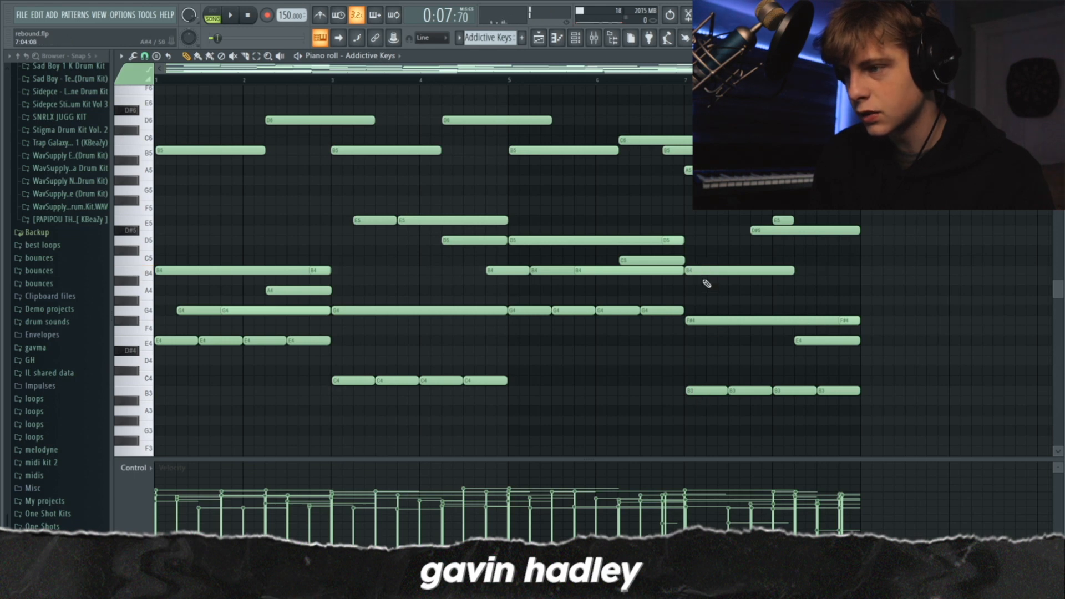
# Try a short D#4 note within the chord at the start of bar 7 and play the pattern.
pyautogui.moveTo(693, 359); pyautogui.dragTo(686, 347)
pyautogui.click(694, 322)
pyautogui.rightClick(702, 352)
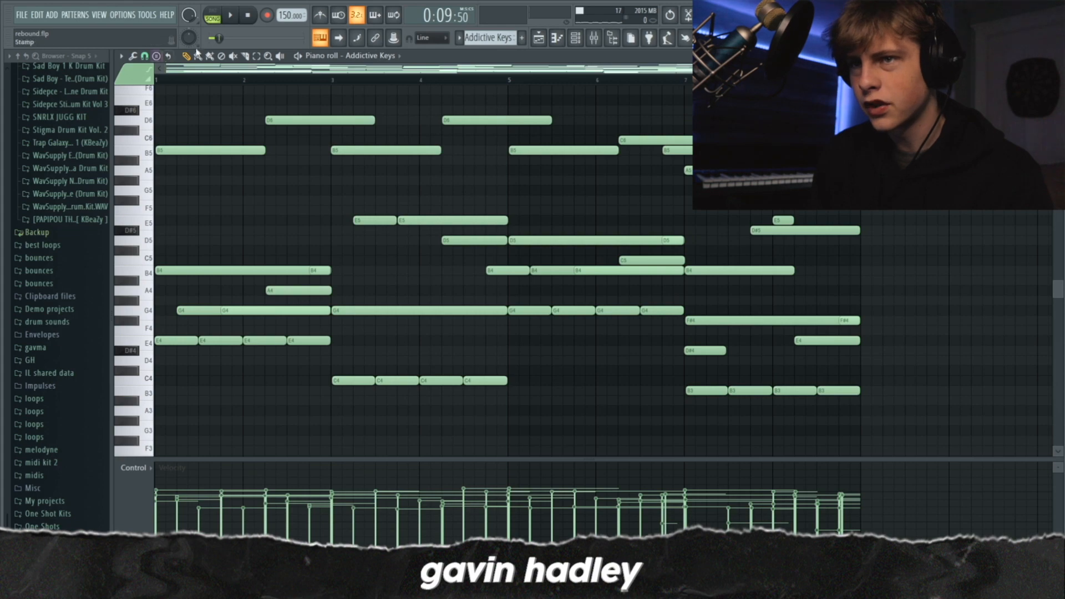
pyautogui.press('space')
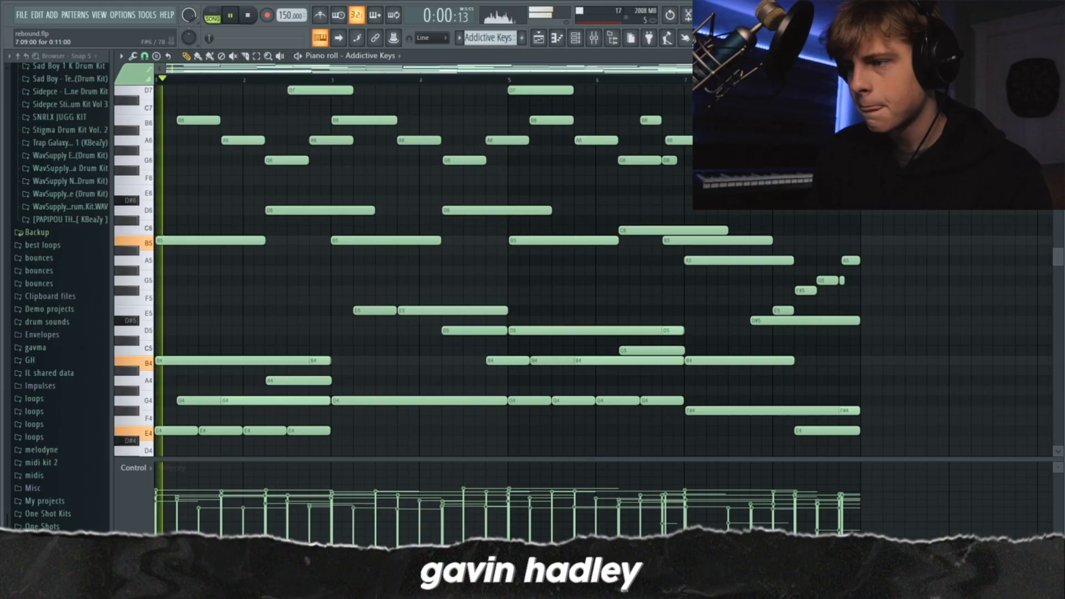
# Stop playback and examine the melody notes in the upper octaves.
pyautogui.press('space')
pyautogui.scroll(-5, 493, 264)
pyautogui.scroll(10, 443, 275)
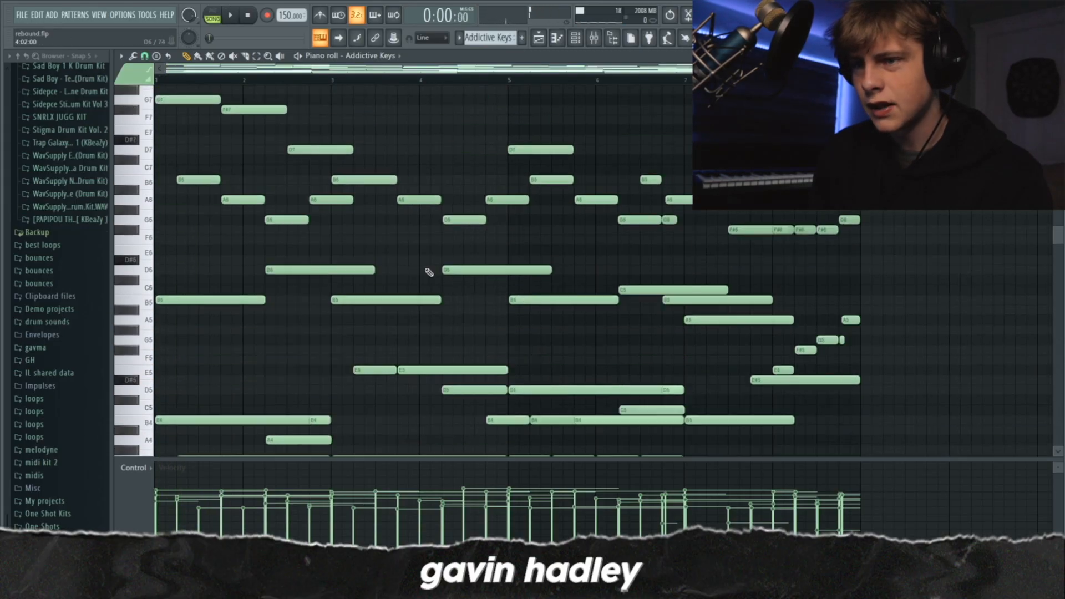
pyautogui.scroll(4, 476, 161)
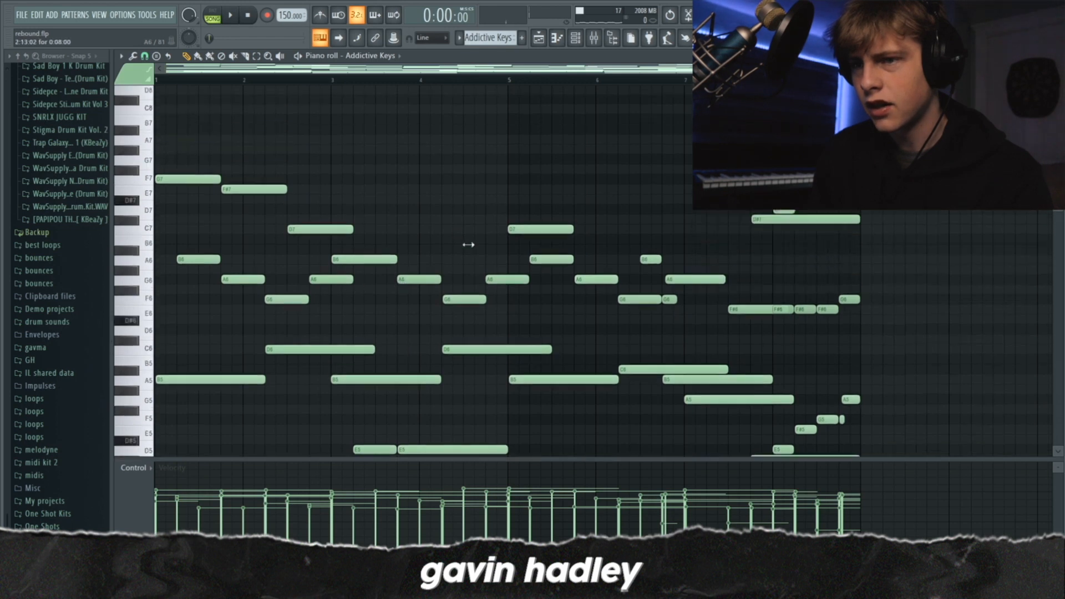
pyautogui.click(435, 182)
pyautogui.rightClick(434, 183)
pyautogui.scroll(-1, 411, 197)
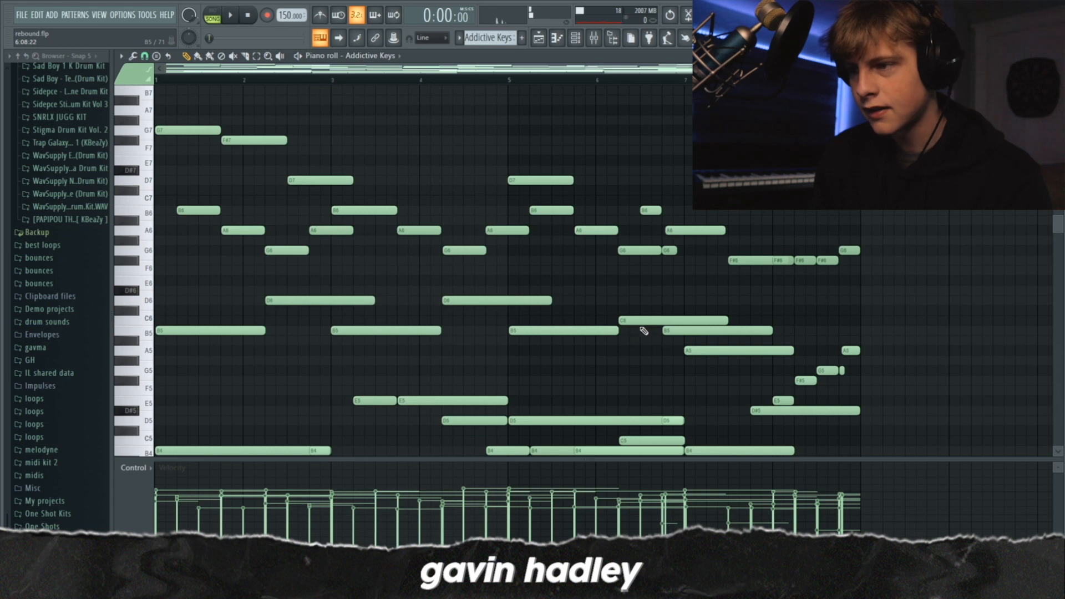
# Listen to the whole pattern, then audition the repeated A6 notes of the upper melody.
pyautogui.press('space')
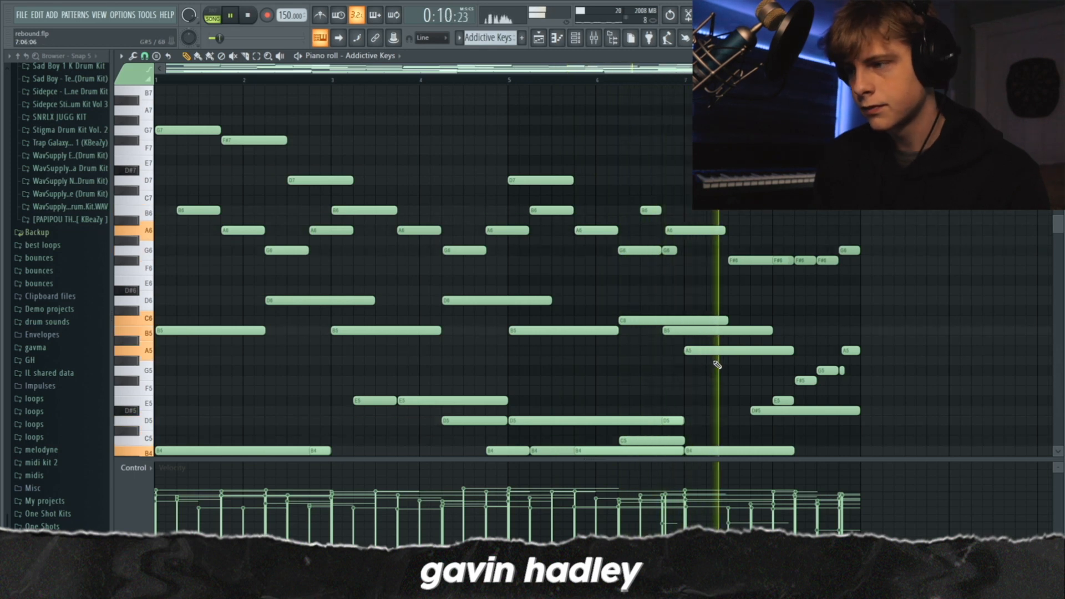
pyautogui.press('space')
pyautogui.scroll(-3, 588, 293)
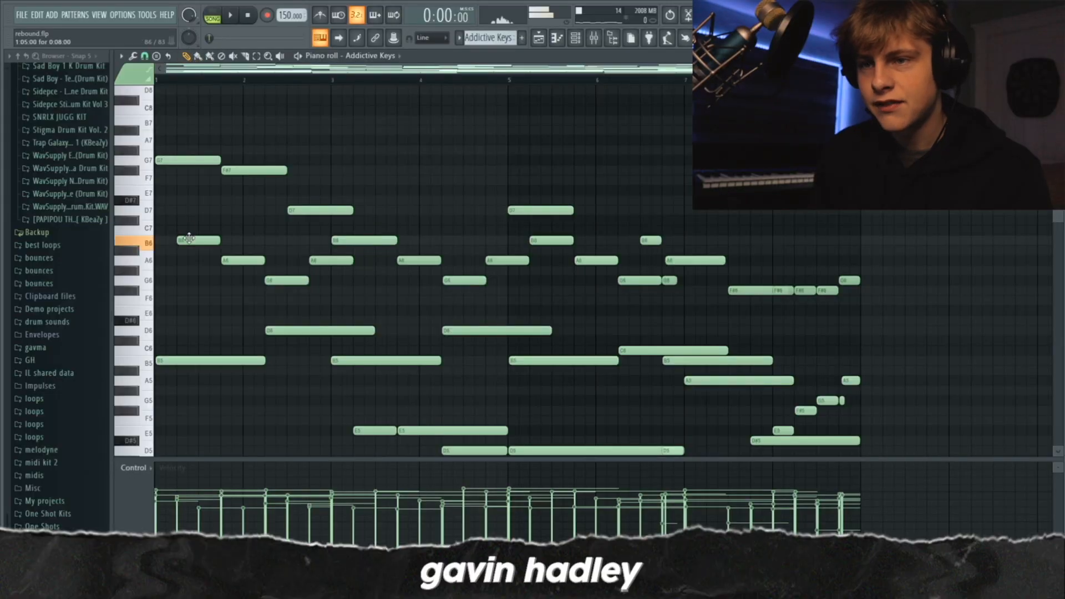
pyautogui.click(231, 260)
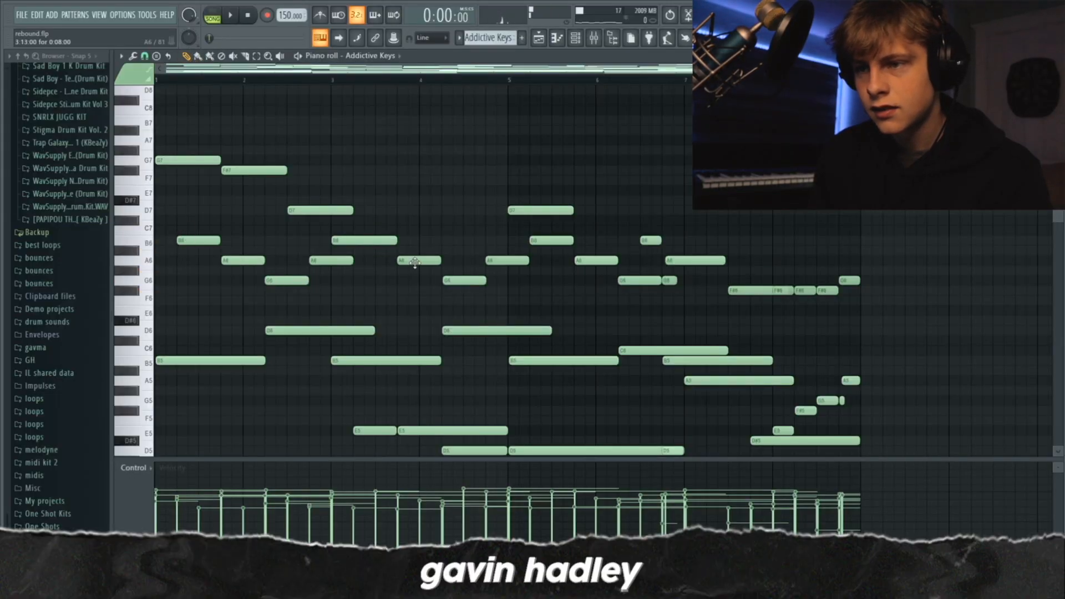
pyautogui.click(502, 260)
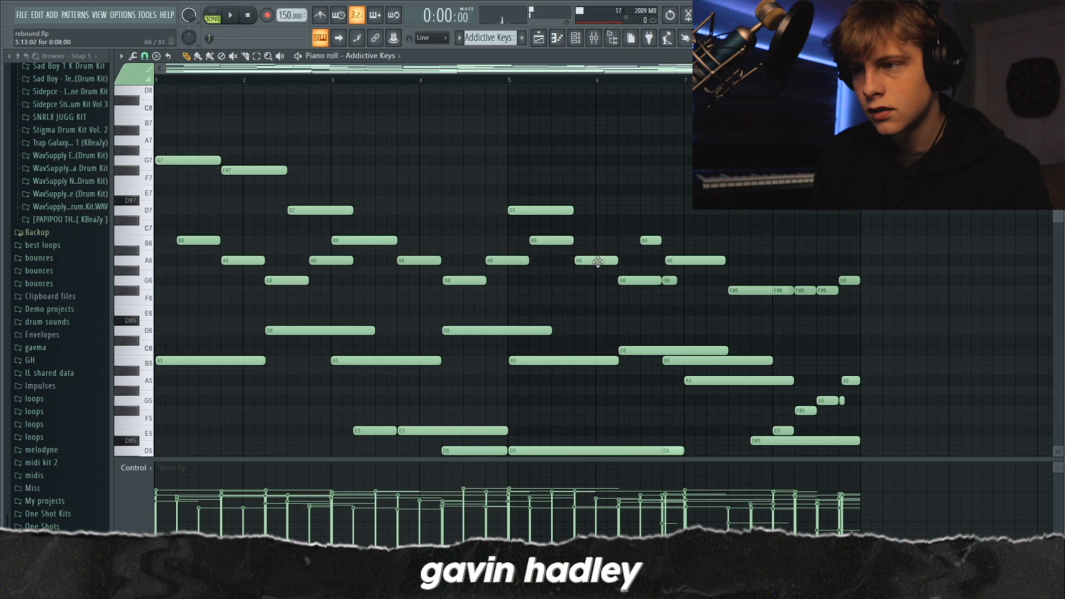
pyautogui.scroll(-1, 246, 232)
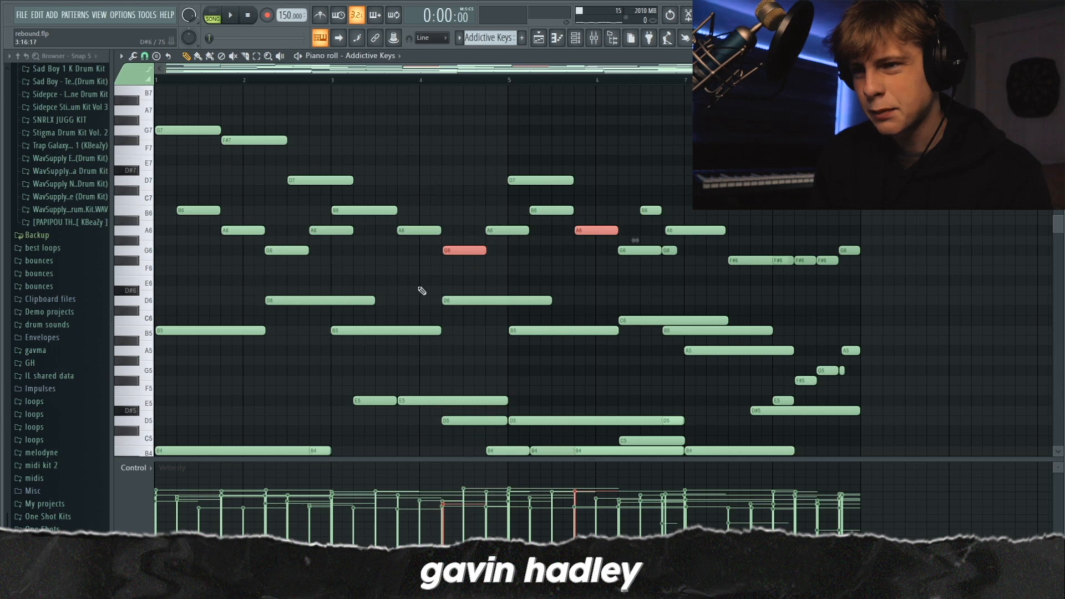
pyautogui.keyDown('ctrl'); pyautogui.click(422, 291); pyautogui.keyUp('ctrl')
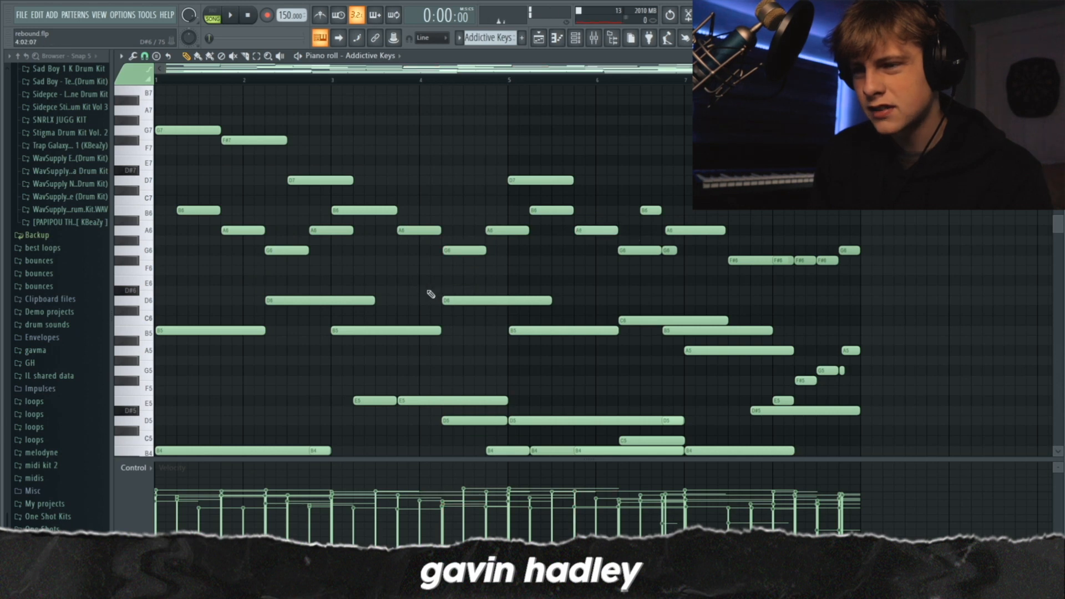
# Examine the B4 and E5 notes that lead into bar 3 in the middle register.
pyautogui.scroll(-7, 411, 290)
pyautogui.moveTo(326, 246); pyautogui.dragTo(391, 189)
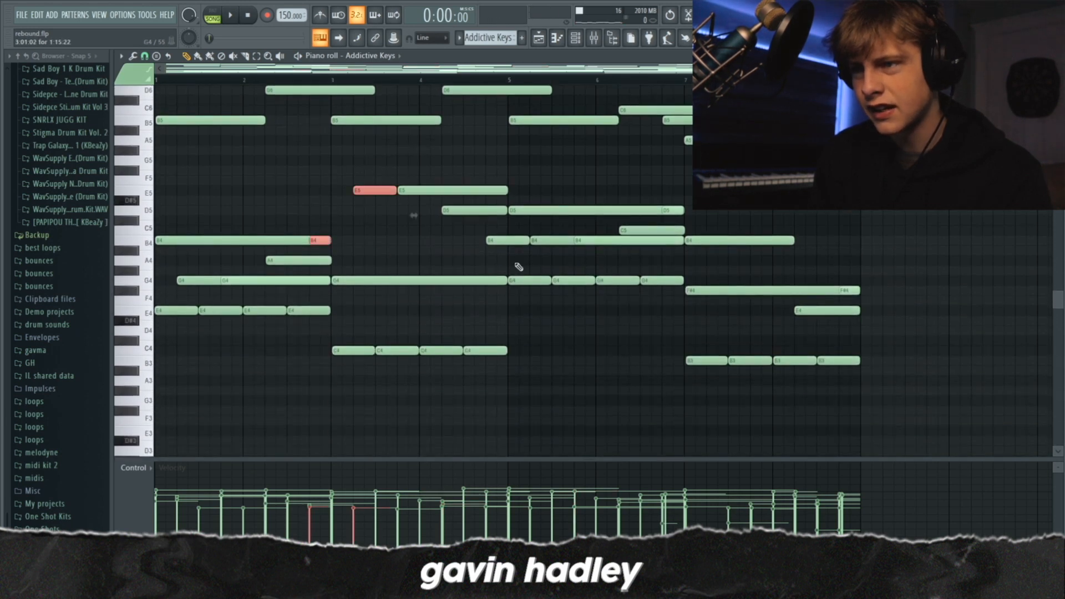
pyautogui.click(311, 217)
pyautogui.scroll(6, 344, 245)
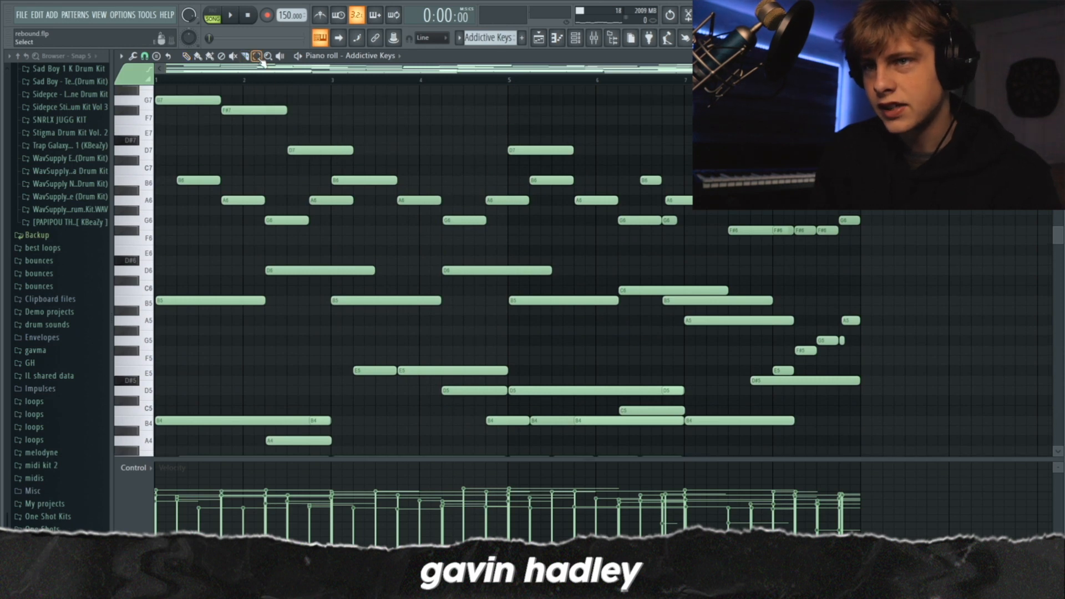
# Select each melody layer in turn, finishing with the rising D#5 to G5 run in bars 7 and 8.
pyautogui.moveTo(789, 333); pyautogui.dragTo(160, 261)
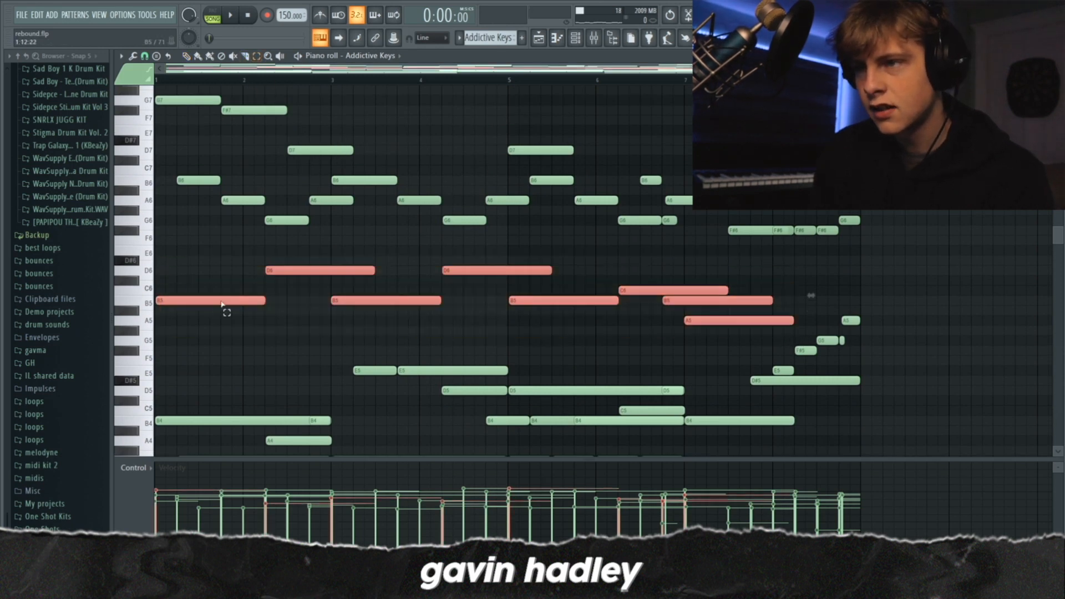
pyautogui.scroll(3, 355, 305)
pyautogui.moveTo(888, 331); pyautogui.dragTo(167, 268)
pyautogui.moveTo(188, 166); pyautogui.dragTo(757, 207)
pyautogui.scroll(-3, 808, 278)
pyautogui.moveTo(887, 384); pyautogui.dragTo(794, 341)
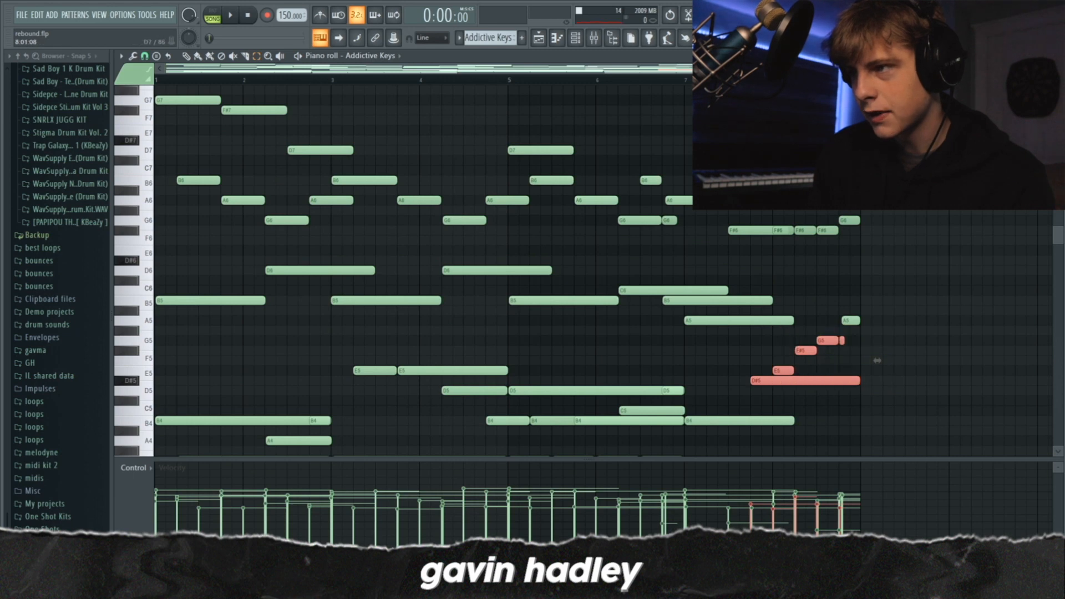
# Clear the note selection and audition the opening G7 note of the top melody.
pyautogui.scroll(2, 877, 360)
pyautogui.click(875, 421)
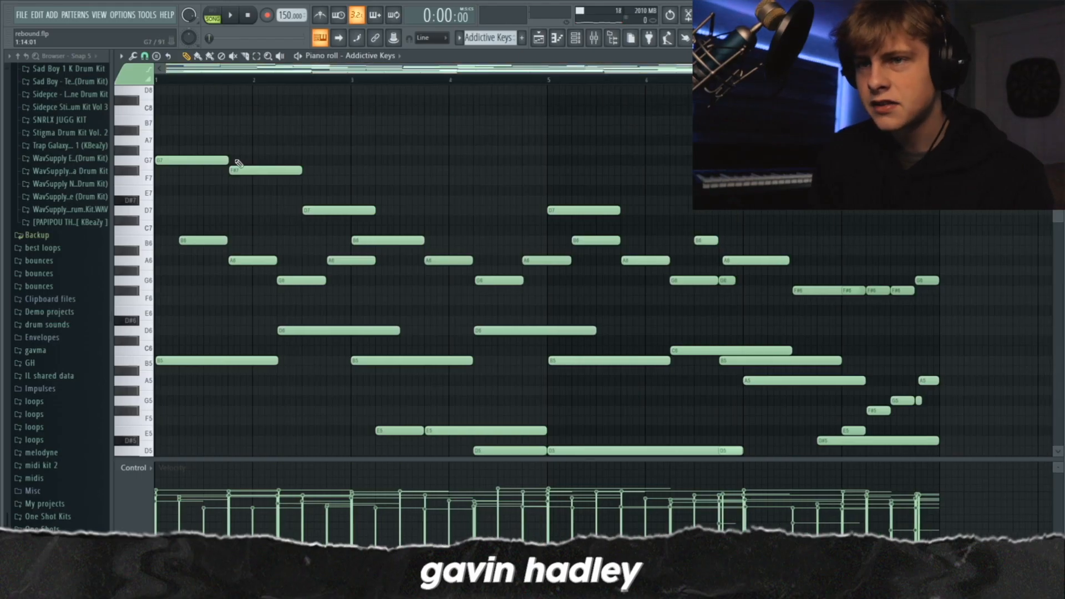
pyautogui.click(214, 161)
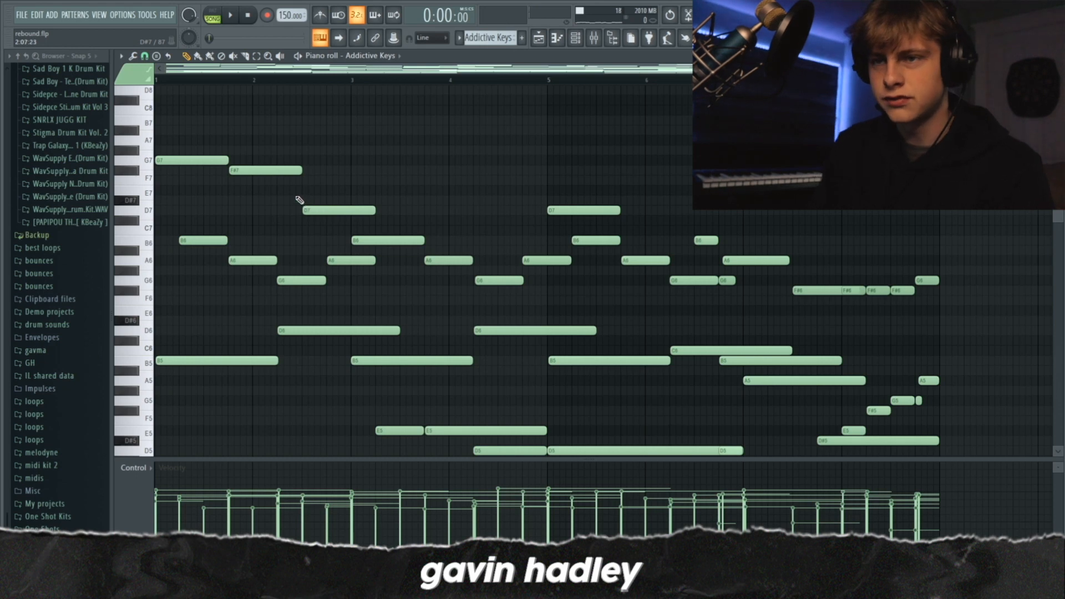
# Listen to the descending top melody from the start of the pattern.
pyautogui.press('space')
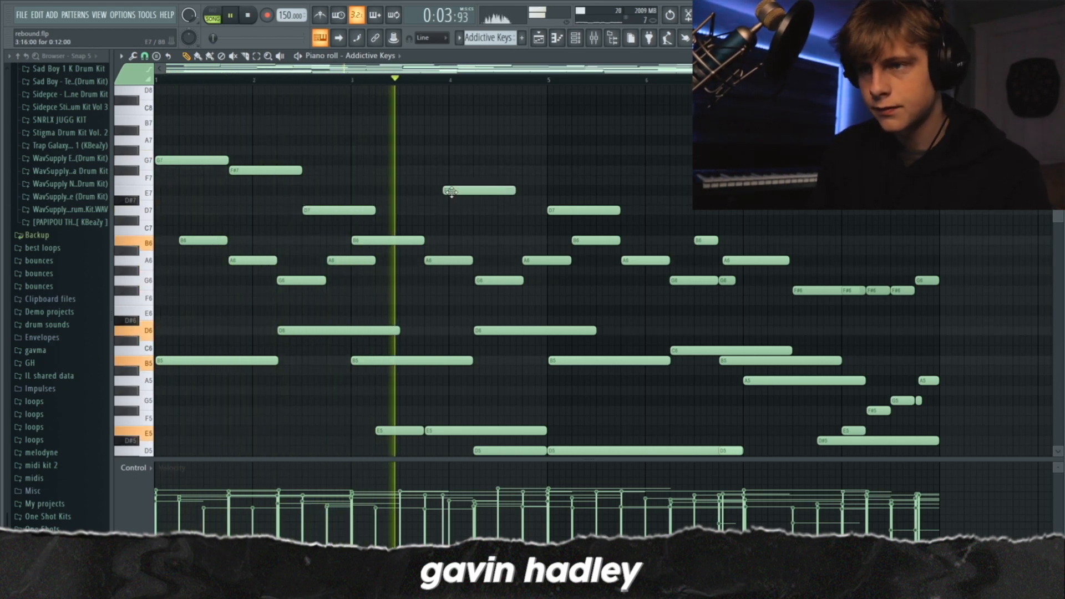
pyautogui.press('space')
pyautogui.scroll(1, 705, 313)
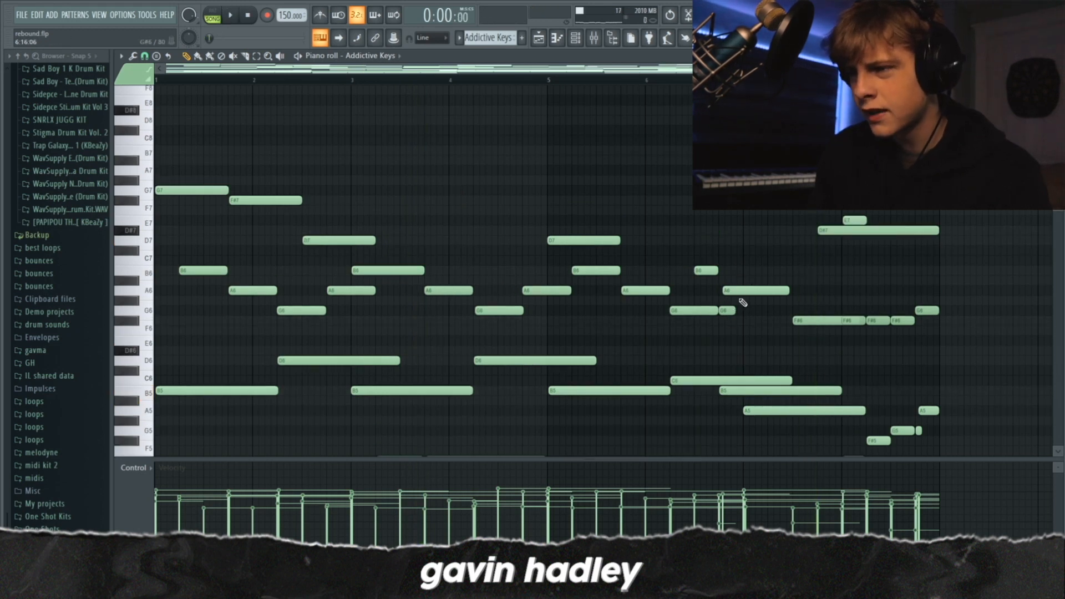
# Try the short G6 note in bar 6 at F#6, and return it to G6.
pyautogui.scroll(-1, 743, 303)
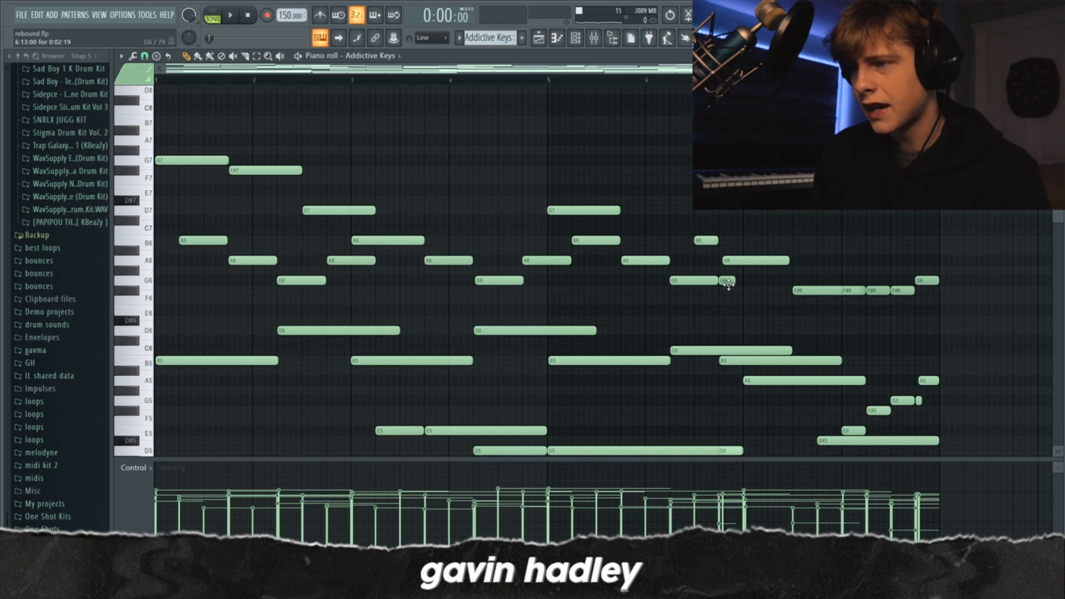
pyautogui.click(729, 281)
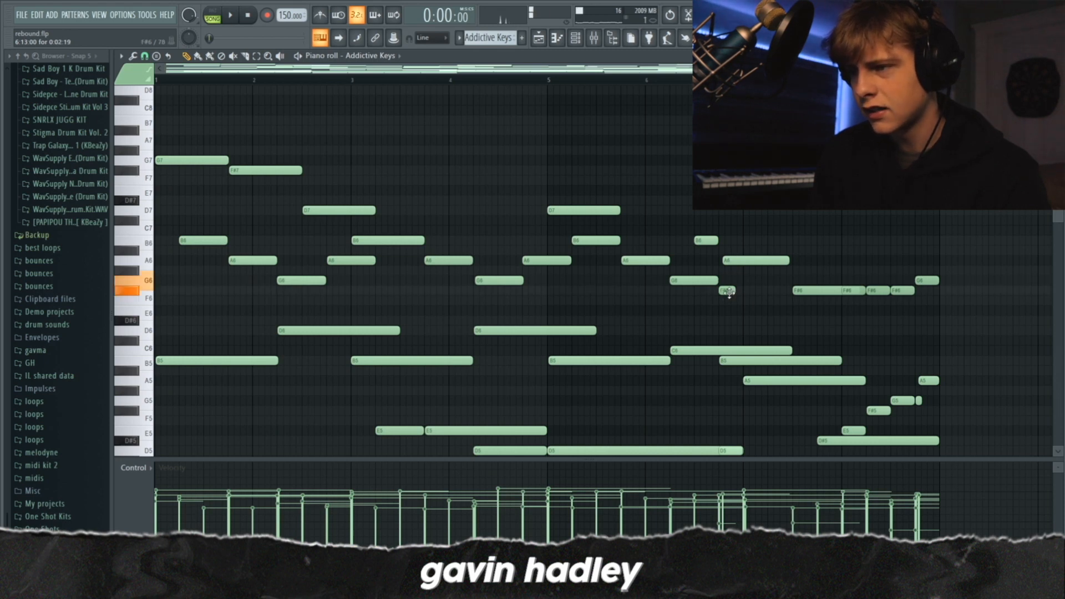
pyautogui.moveTo(730, 298)
pyautogui.mouseDown()
pyautogui.moveTo(730, 319)
pyautogui.moveTo(728, 280)
pyautogui.mouseUp()
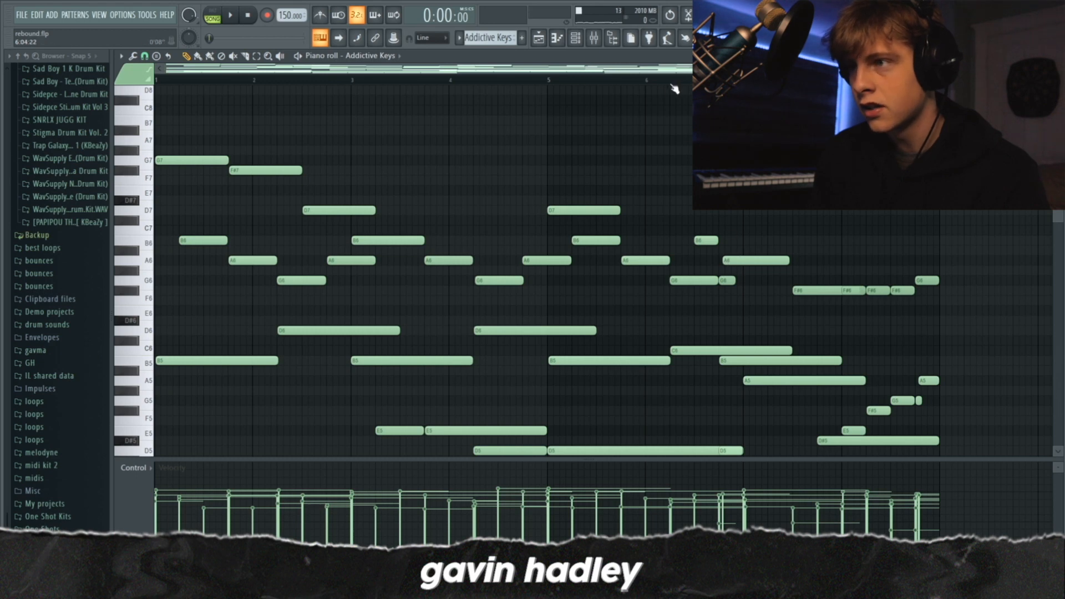
# Play bars 6 to 8 and examine the layers in the lower and middle registers.
pyautogui.press('space')
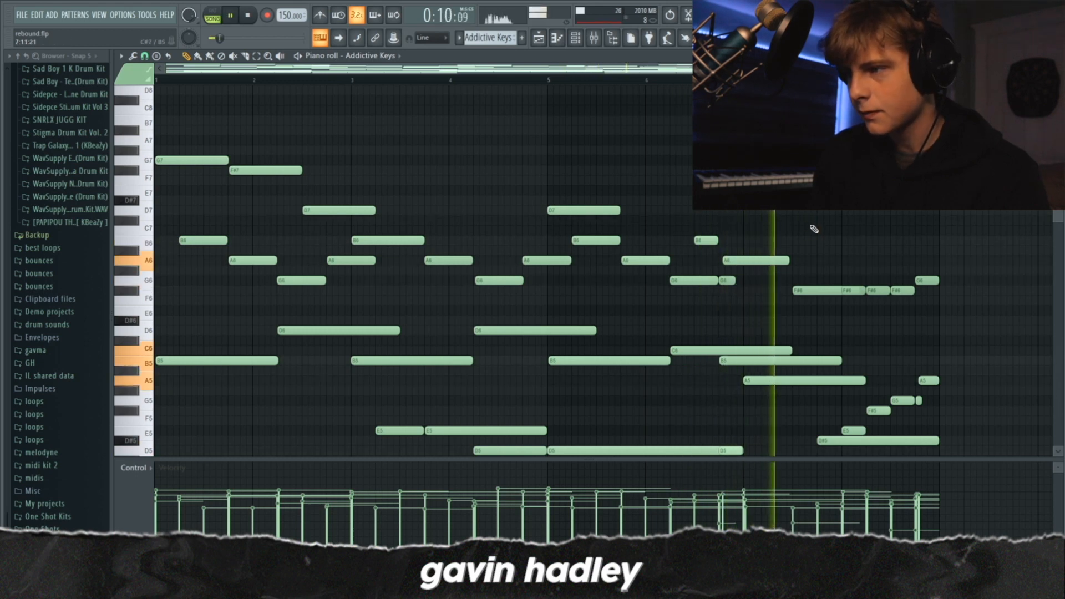
pyautogui.scroll(-3, 810, 236)
pyautogui.scroll(-3, 820, 260)
pyautogui.press('space')
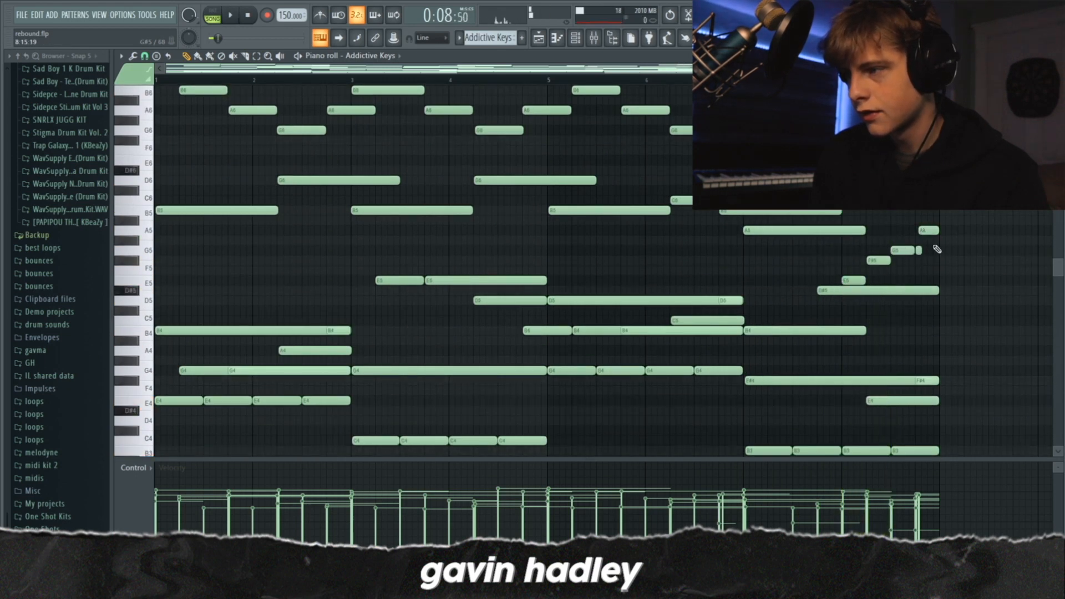
# Play the pattern's ending with the closing F#6 and G6 notes of the upper melody selected, and clear the selection.
pyautogui.scroll(3, 929, 294)
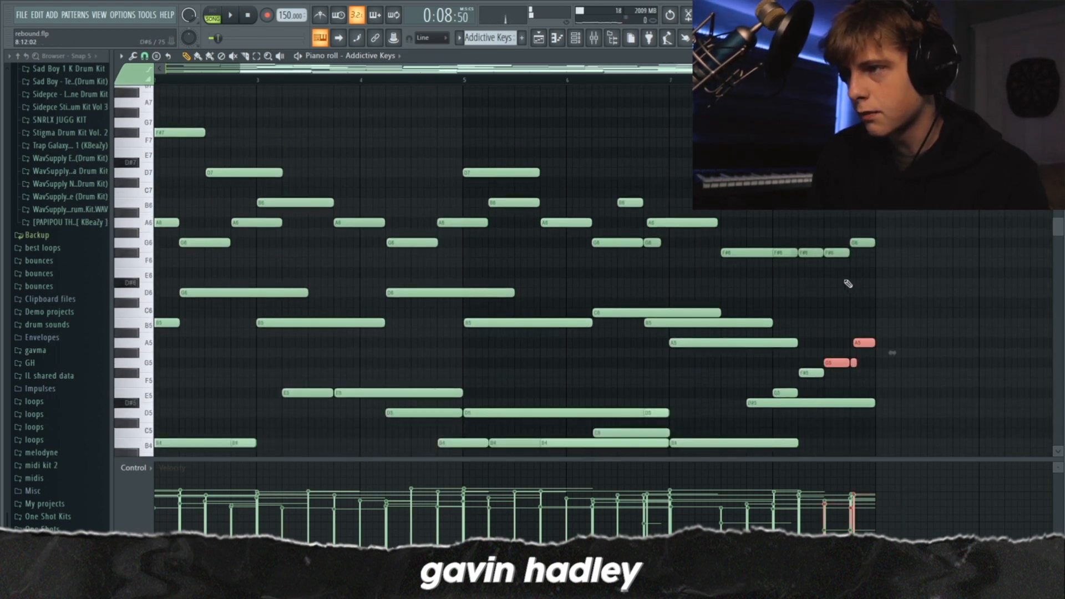
pyautogui.scroll(1, 849, 284)
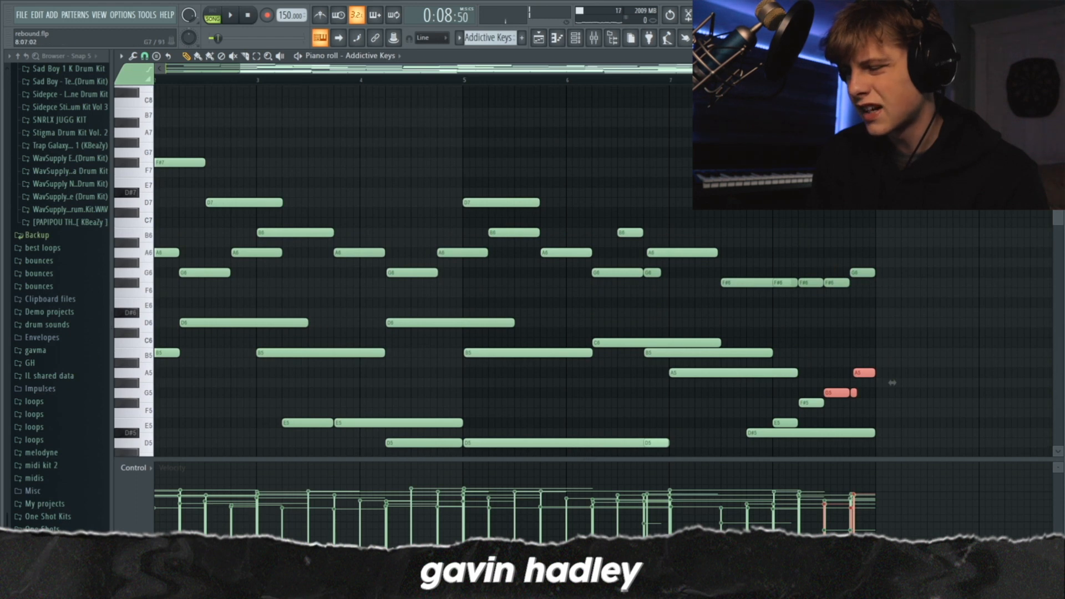
pyautogui.click(806, 286)
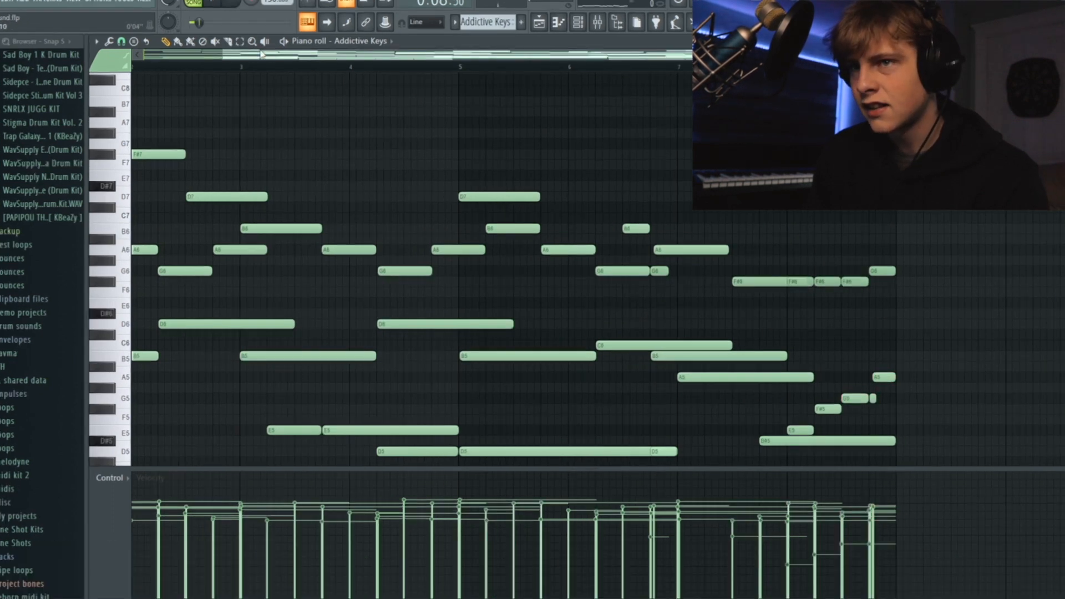
pyautogui.moveTo(900, 308); pyautogui.dragTo(808, 237)
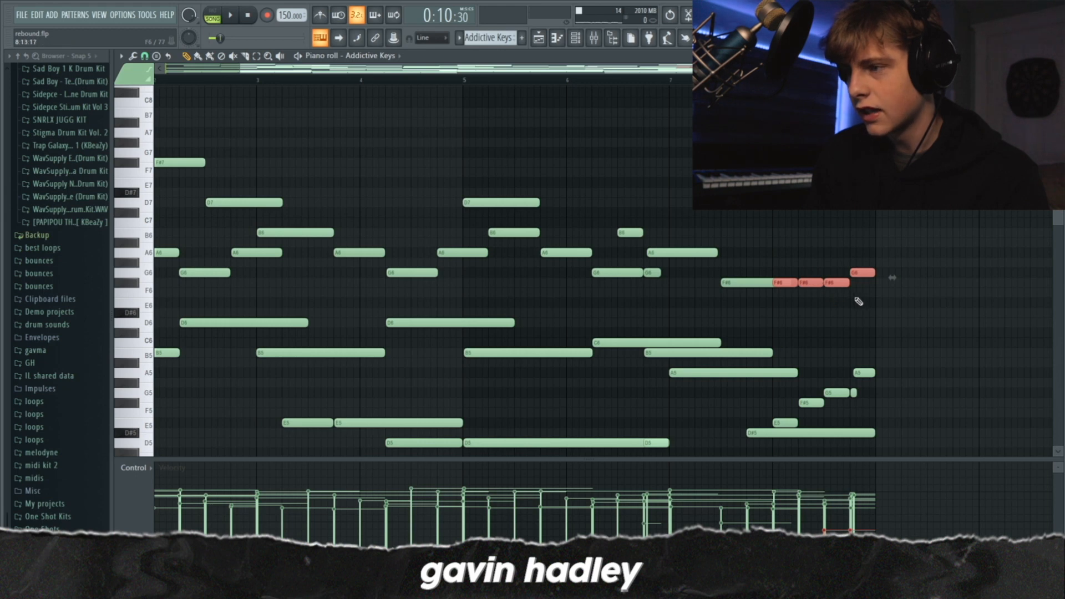
pyautogui.press('space')
pyautogui.click(890, 322)
pyautogui.rightClick(898, 323)
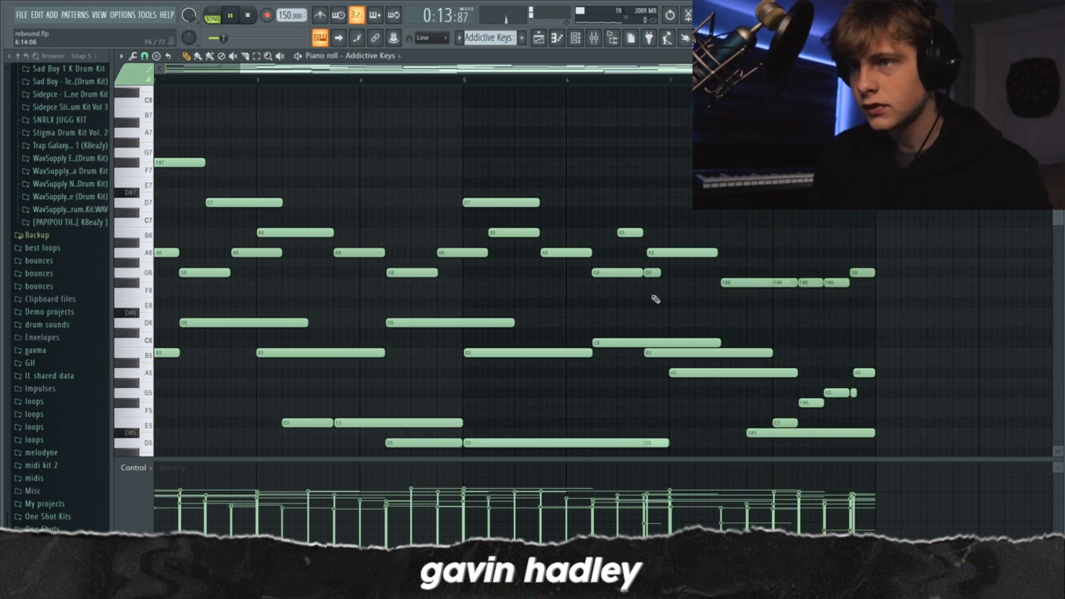
pyautogui.moveTo(515, 69); pyautogui.dragTo(213, 84)
pyautogui.moveTo(791, 69); pyautogui.dragTo(993, 69)
pyautogui.click(649, 141)
pyautogui.rightClick(650, 141)
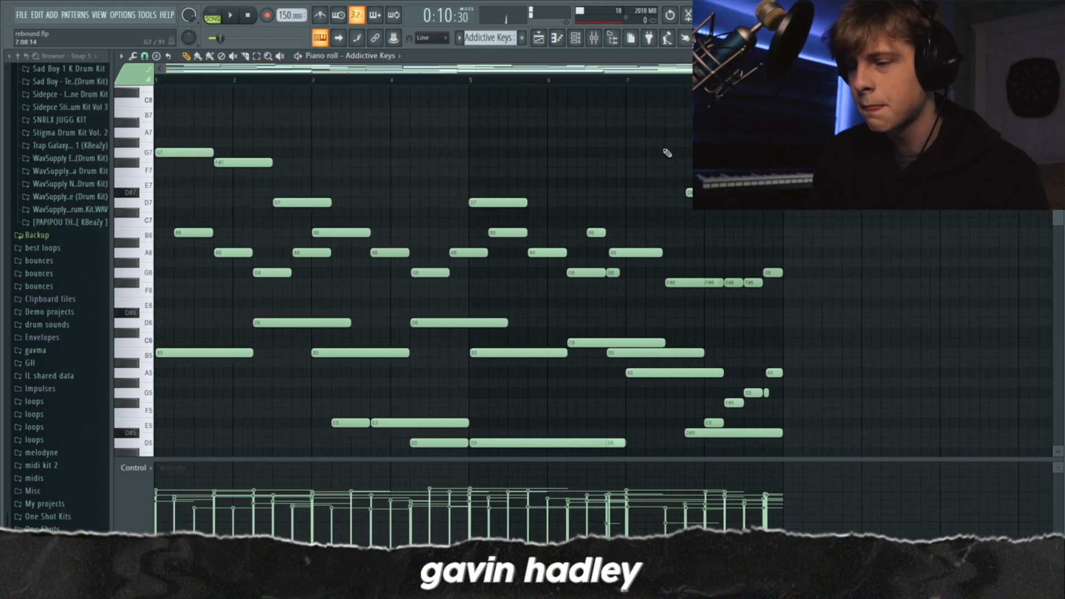
pyautogui.scroll(-4, 665, 152)
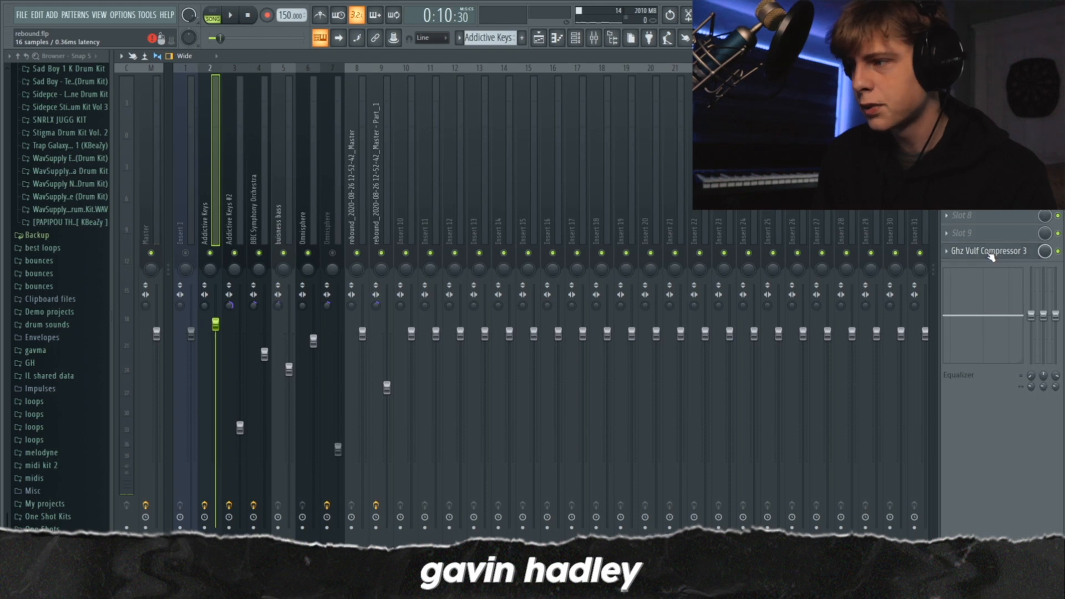
# Open the Ghz Vulf Compressor 3 settings from the Addictive Keys mixer track to inspect them.
pyautogui.click(990, 251)
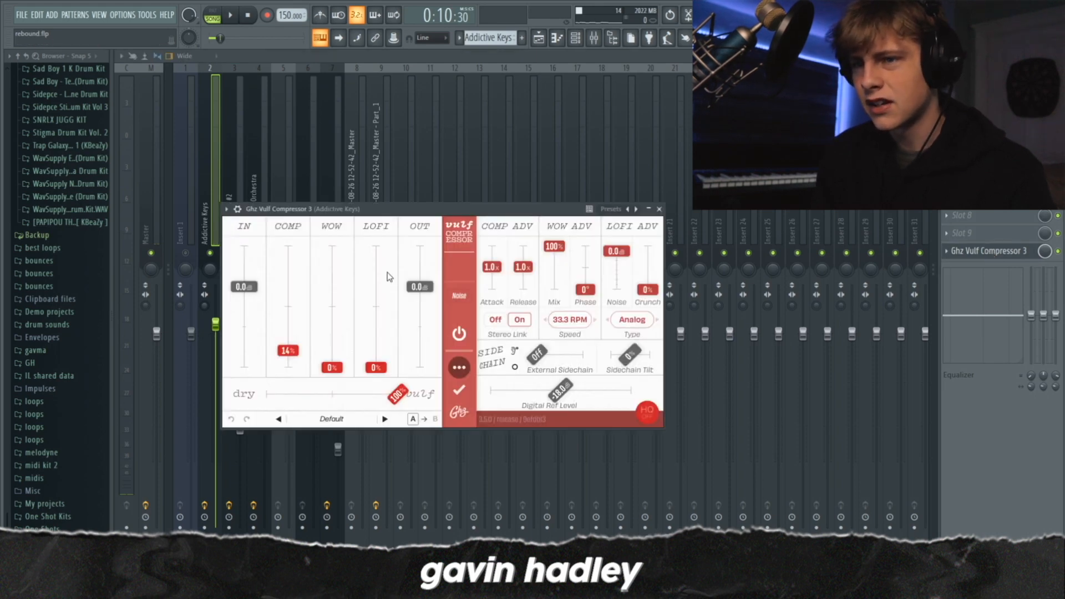
pyautogui.moveTo(318, 211); pyautogui.dragTo(458, 193)
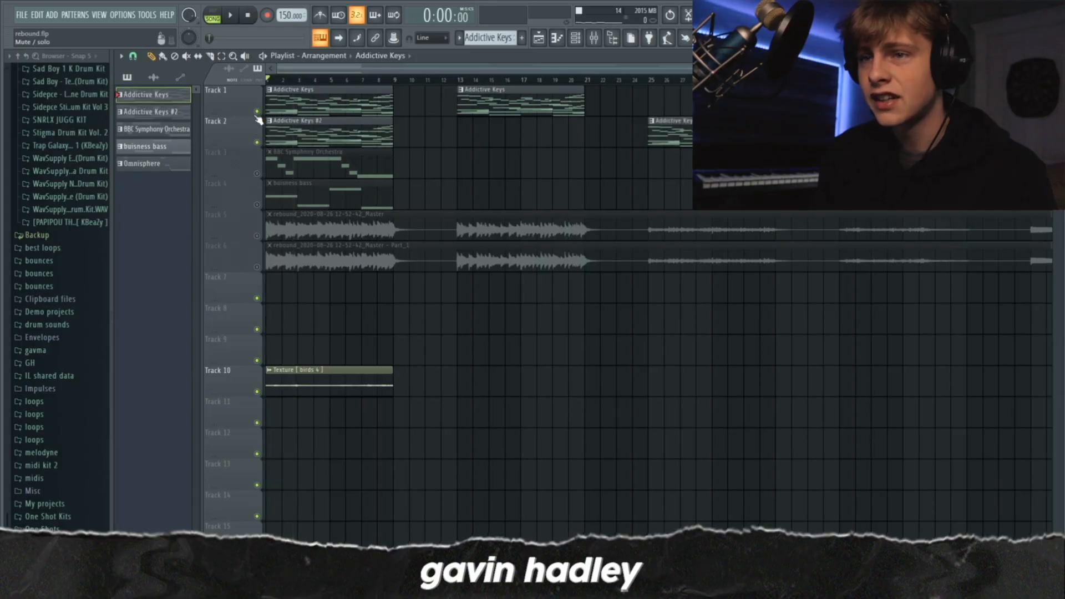
# Open the Addictive Keys #2 pattern in the piano roll and play it.
pyautogui.doubleClick(321, 112)
pyautogui.moveTo(396, 68); pyautogui.dragTo(244, 75)
pyautogui.scroll(6, 259, 221)
pyautogui.scroll(-3, 392, 154)
pyautogui.press('space')
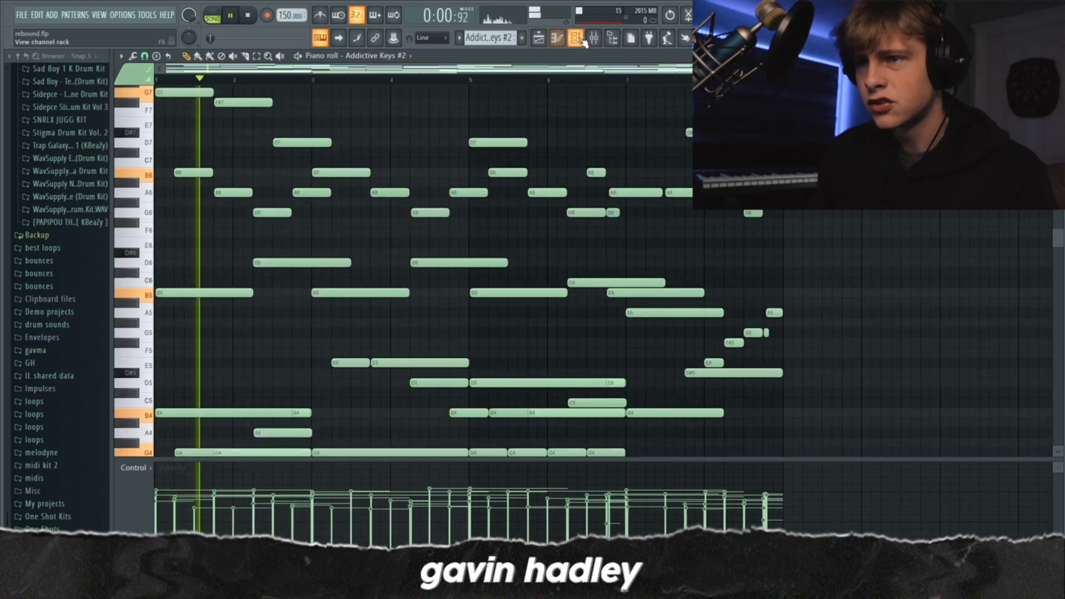
# Find the Addictive Keys #2 channel and open the Fruity Chorus effect on its mixer track.
pyautogui.press('F6')
pyautogui.click(496, 246)
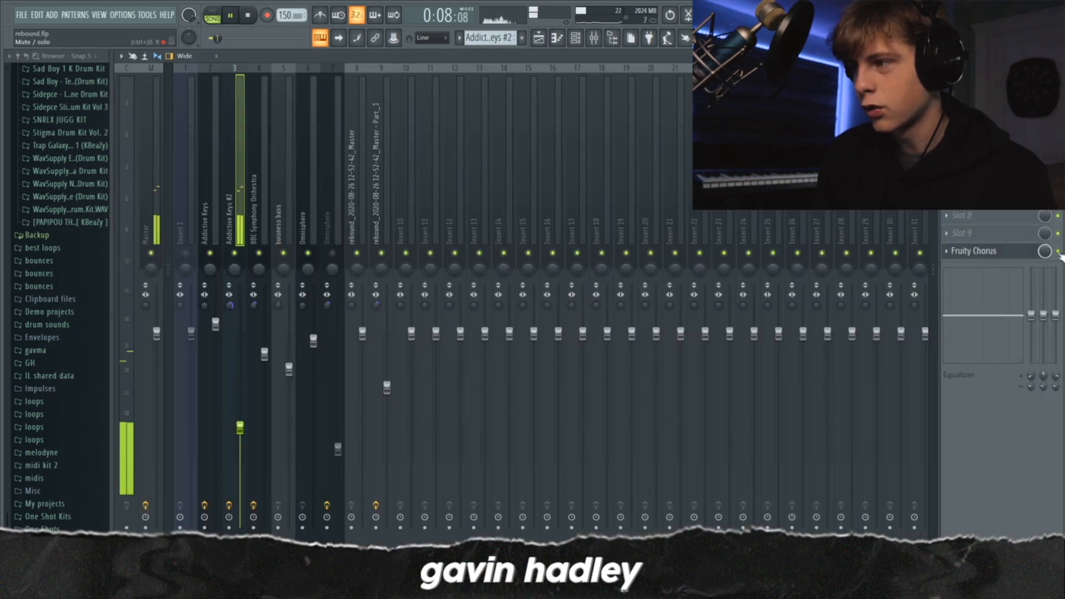
pyautogui.click(977, 251)
pyautogui.press('space')
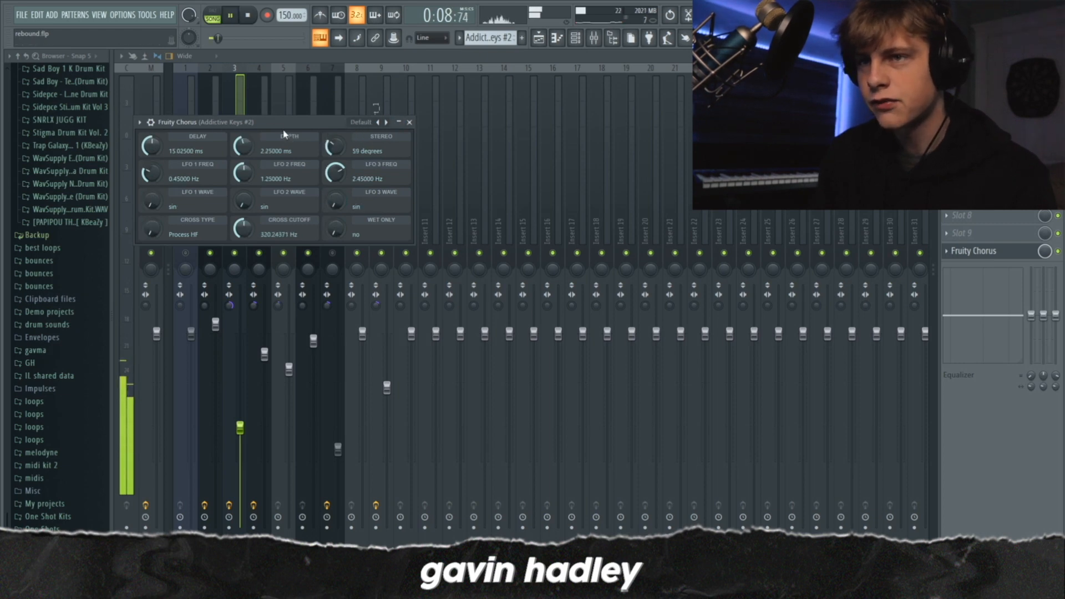
# Audition the Detune preset of Fruity Chorus on Addictive Keys #2, and return to the Default preset.
pyautogui.press('space')
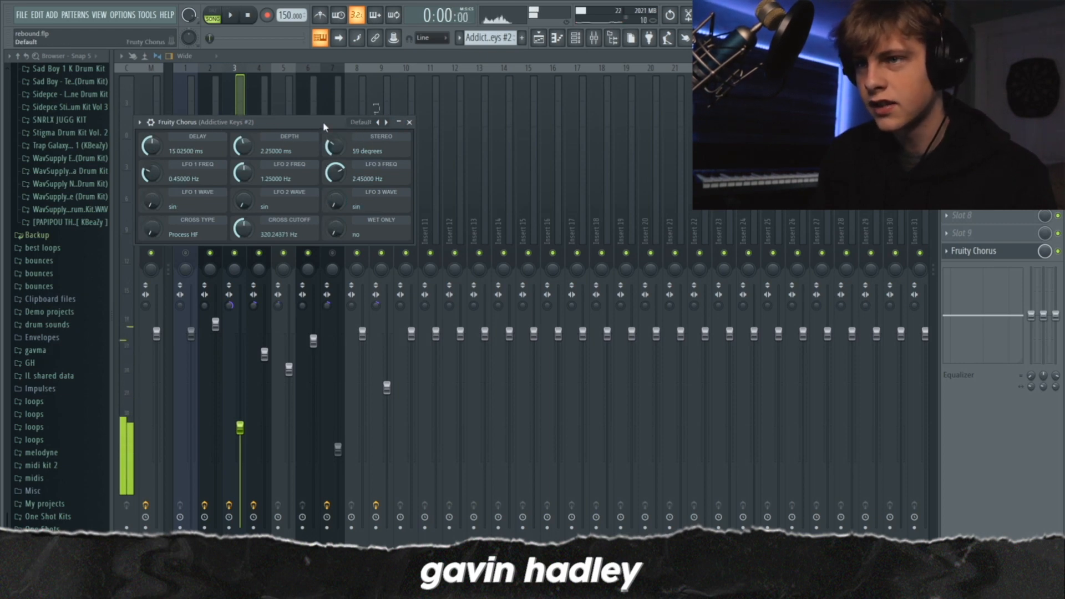
pyautogui.click(377, 125)
pyautogui.press('space')
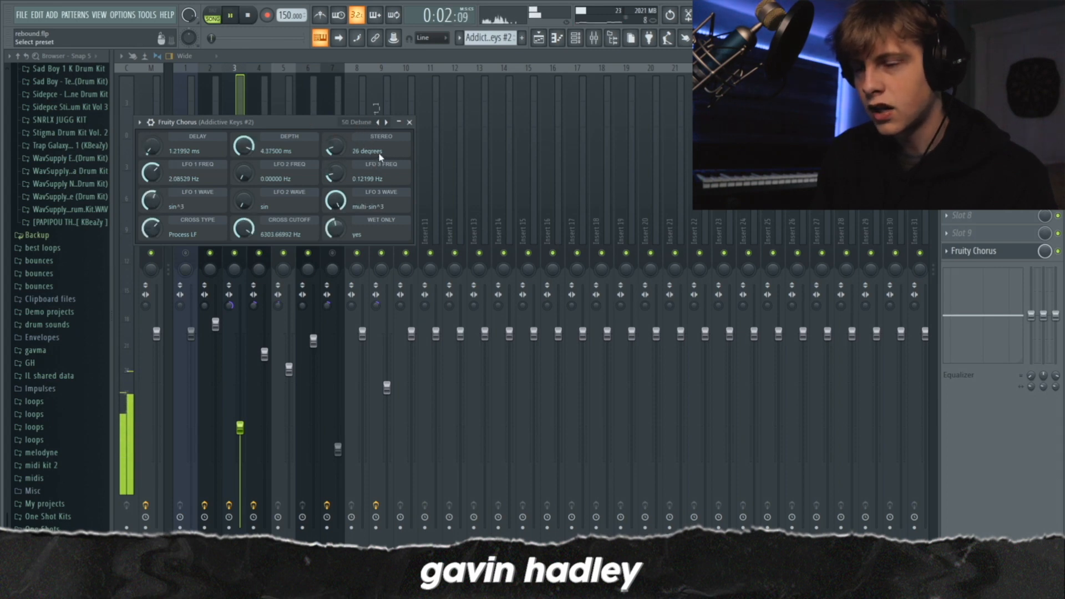
pyautogui.click(386, 122)
pyautogui.press('space')
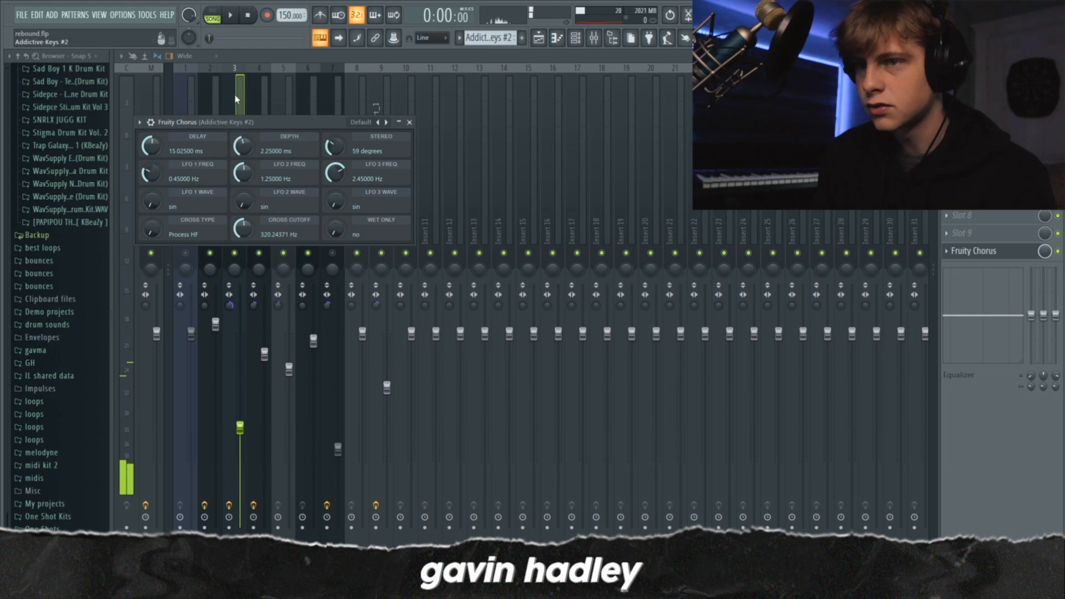
# Examine the BBC Symphony Orchestra melody in the piano roll and open its instrument with the Woodwinds: Piccolo preset.
pyautogui.click(237, 104)
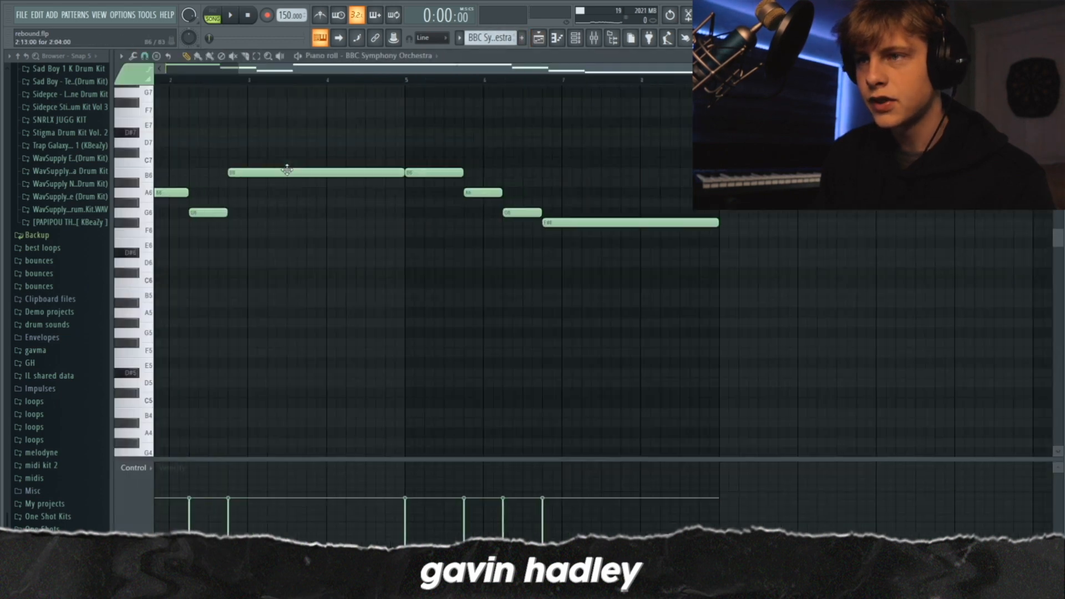
pyautogui.moveTo(287, 171); pyautogui.dragTo(351, 338)
pyautogui.click(574, 44)
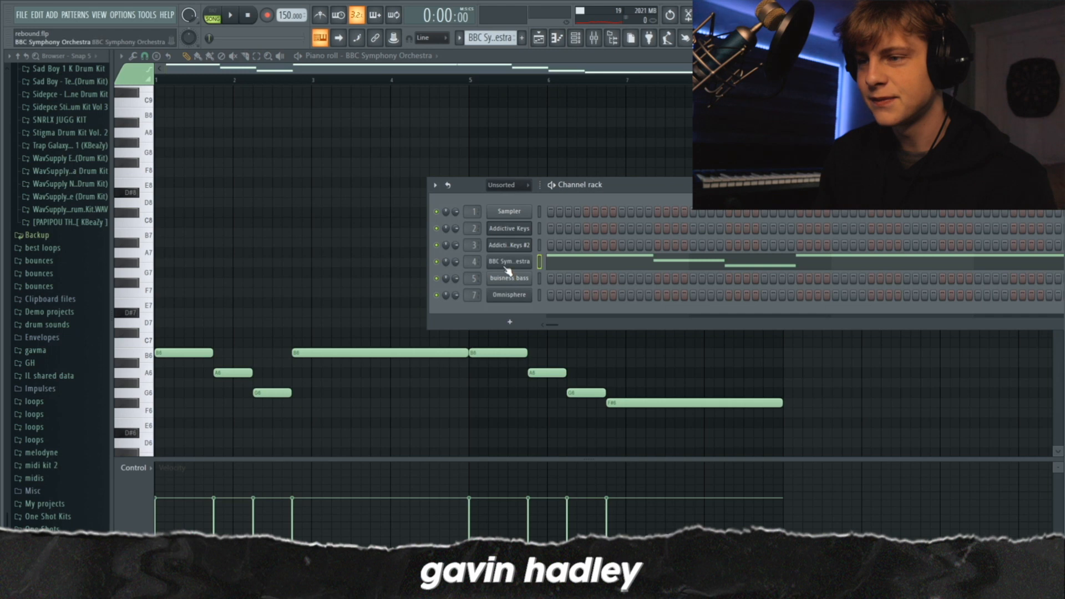
pyautogui.click(505, 267)
pyautogui.moveTo(481, 183); pyautogui.dragTo(525, 126)
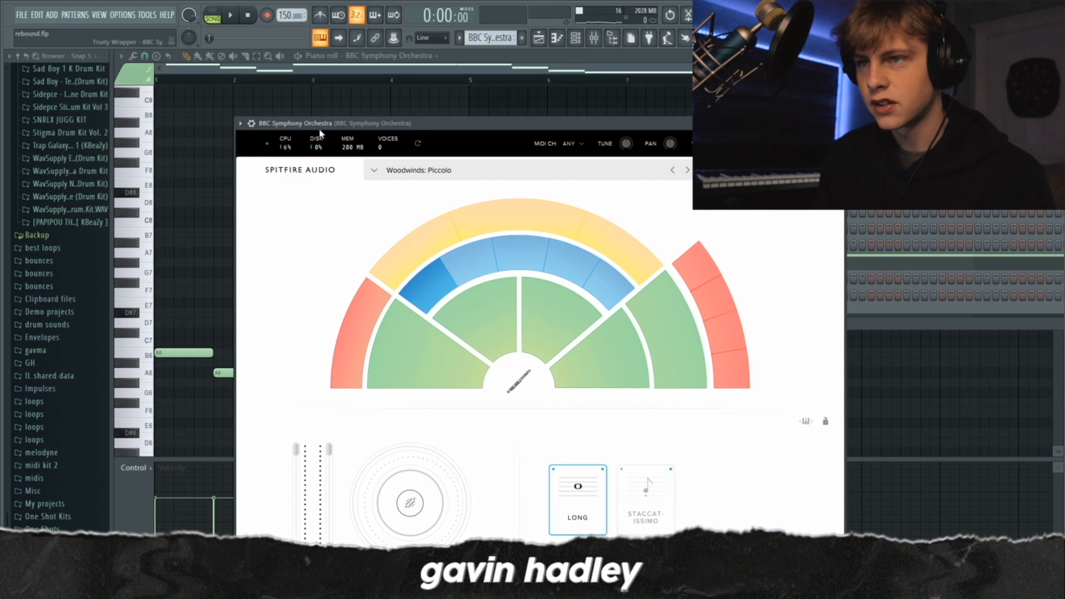
pyautogui.moveTo(368, 127); pyautogui.dragTo(360, 111)
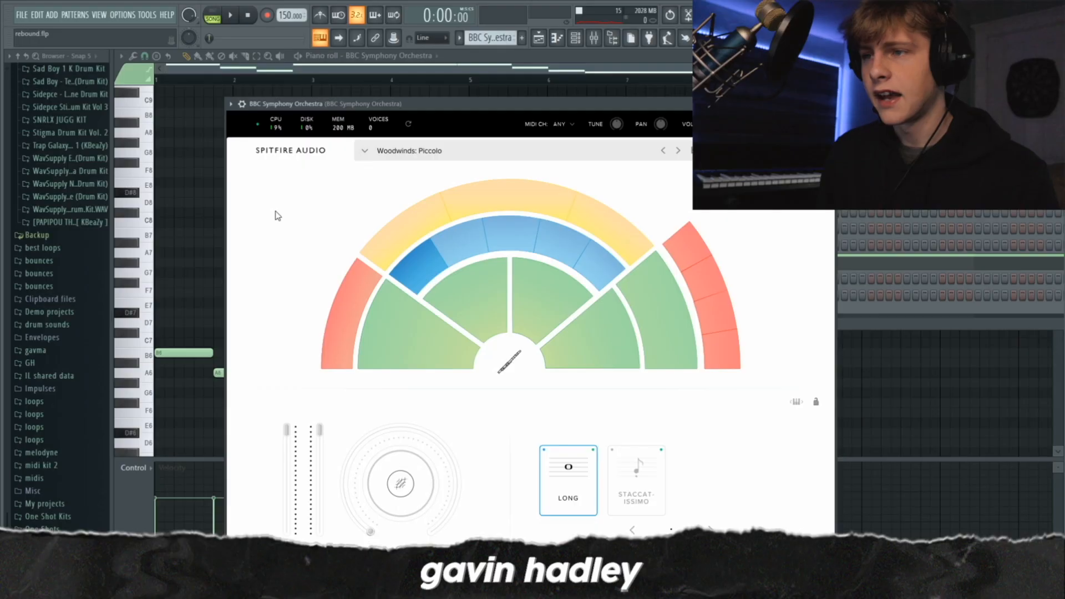
# Browse the strings, brass and woodwinds presets in the BBC Symphony Orchestra preset list, keeping Woodwinds: Piccolo loaded.
pyautogui.click(375, 157)
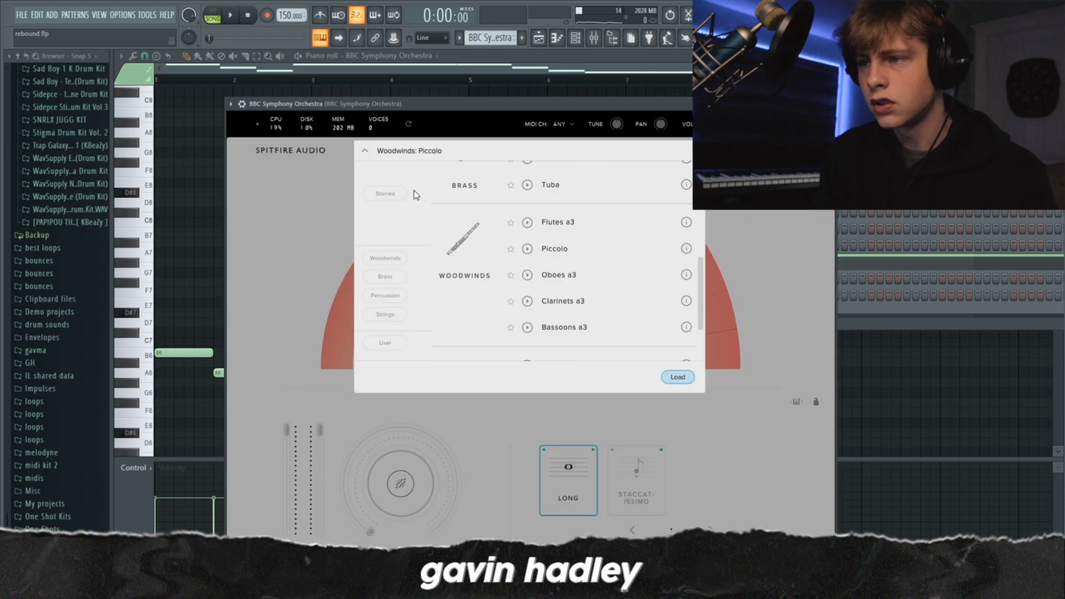
pyautogui.scroll(-5, 547, 250)
pyautogui.scroll(1, 546, 256)
pyautogui.scroll(-6, 545, 253)
pyautogui.scroll(6, 533, 261)
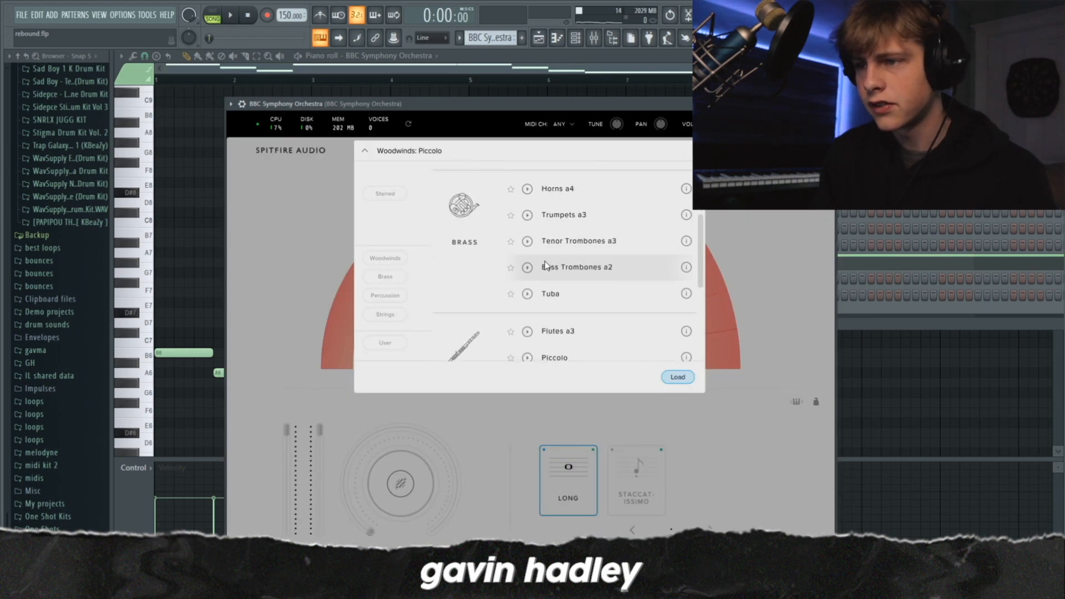
pyautogui.scroll(-2, 511, 274)
pyautogui.scroll(2, 555, 288)
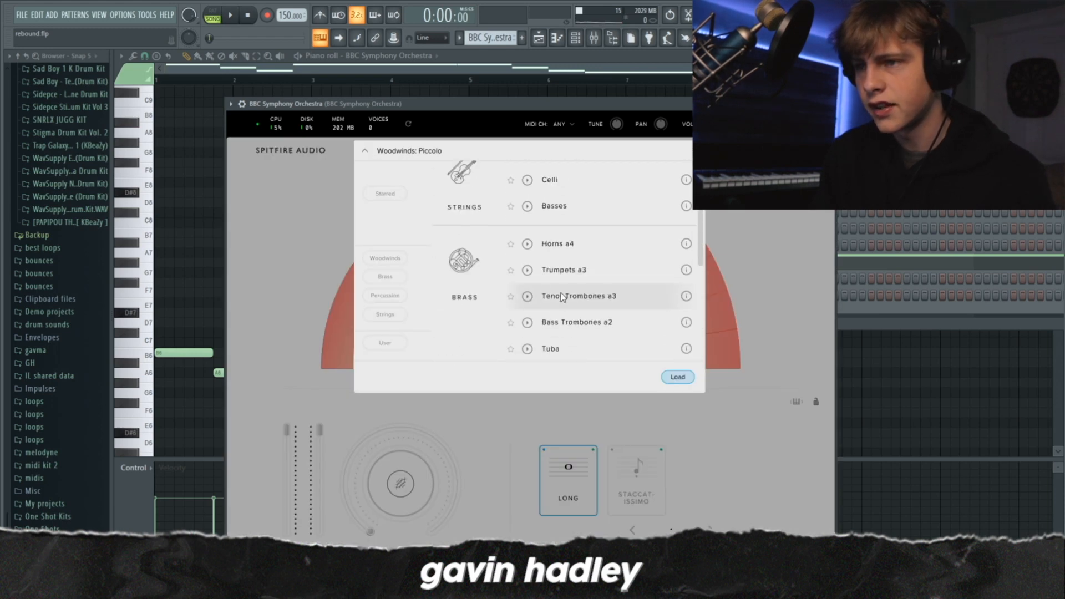
pyautogui.scroll(3, 477, 289)
pyautogui.scroll(-3, 468, 283)
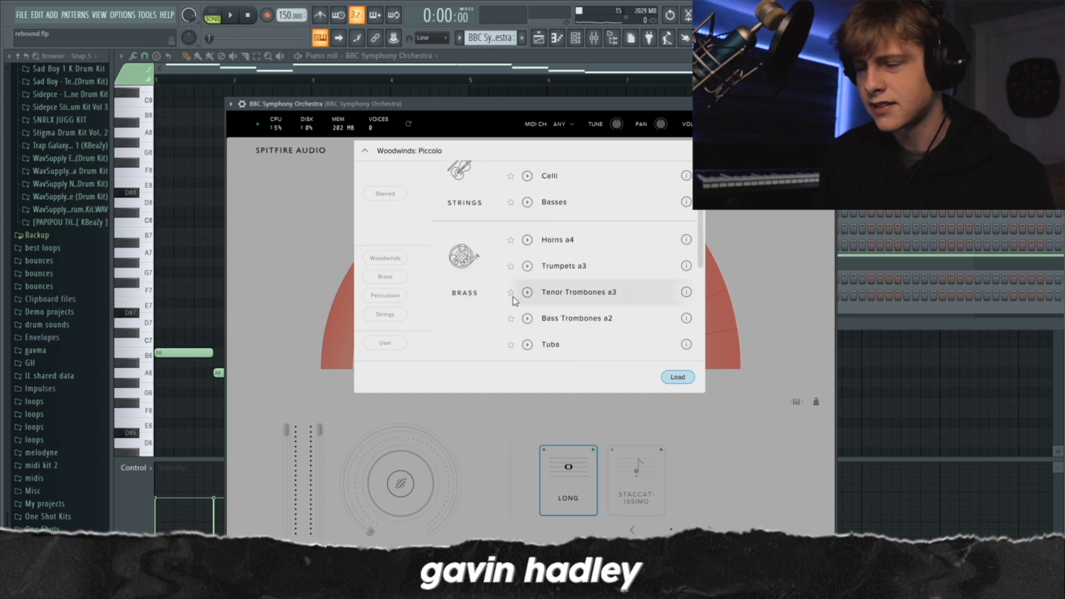
pyautogui.scroll(3, 506, 293)
pyautogui.scroll(-3, 505, 289)
pyautogui.scroll(1, 516, 266)
pyautogui.scroll(-1, 522, 255)
pyautogui.scroll(3, 541, 280)
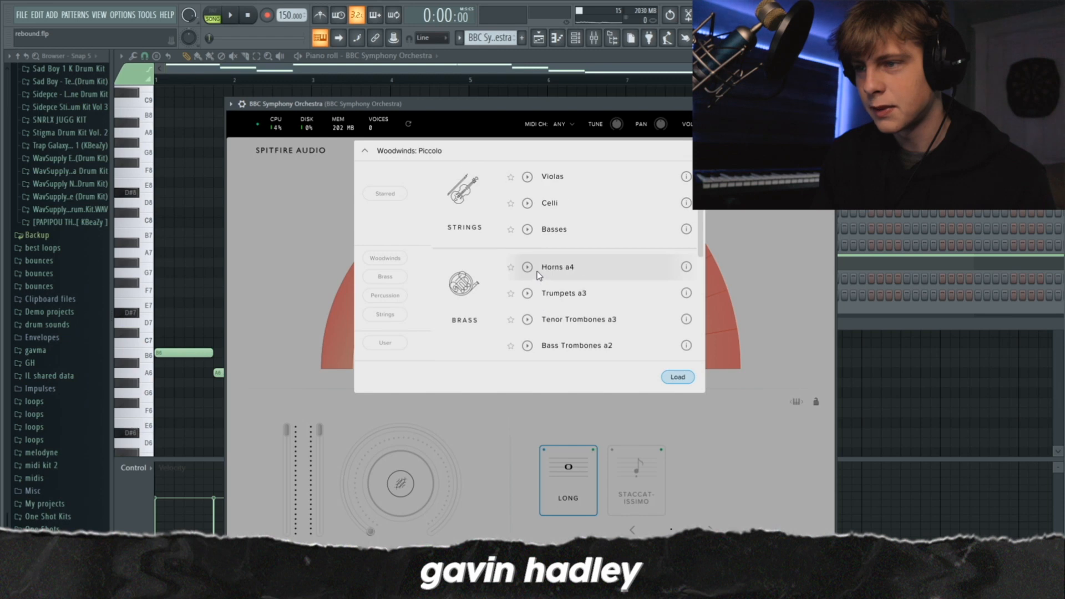
pyautogui.scroll(-2, 527, 289)
pyautogui.scroll(3, 526, 289)
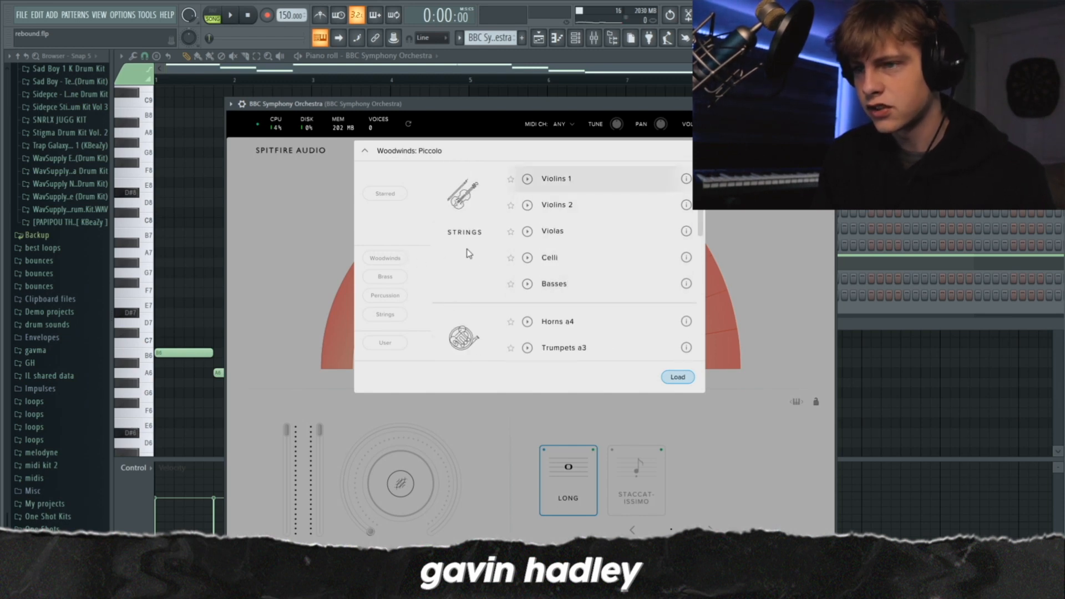
pyautogui.scroll(-3, 523, 268)
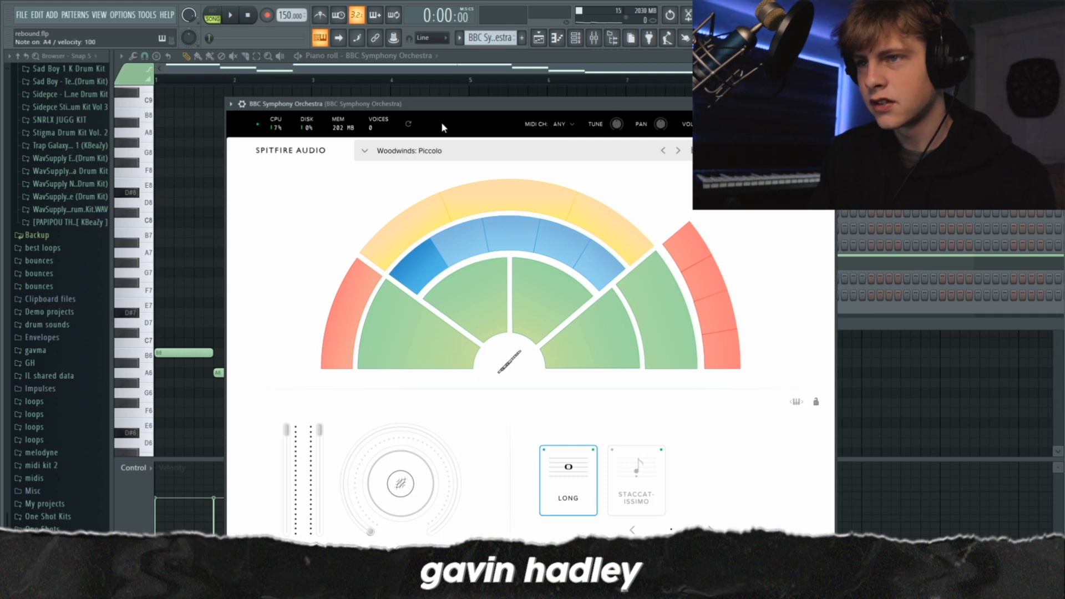
# Play the BBC Symphony Orchestra piccolo melody in the piano roll.
pyautogui.press('space')
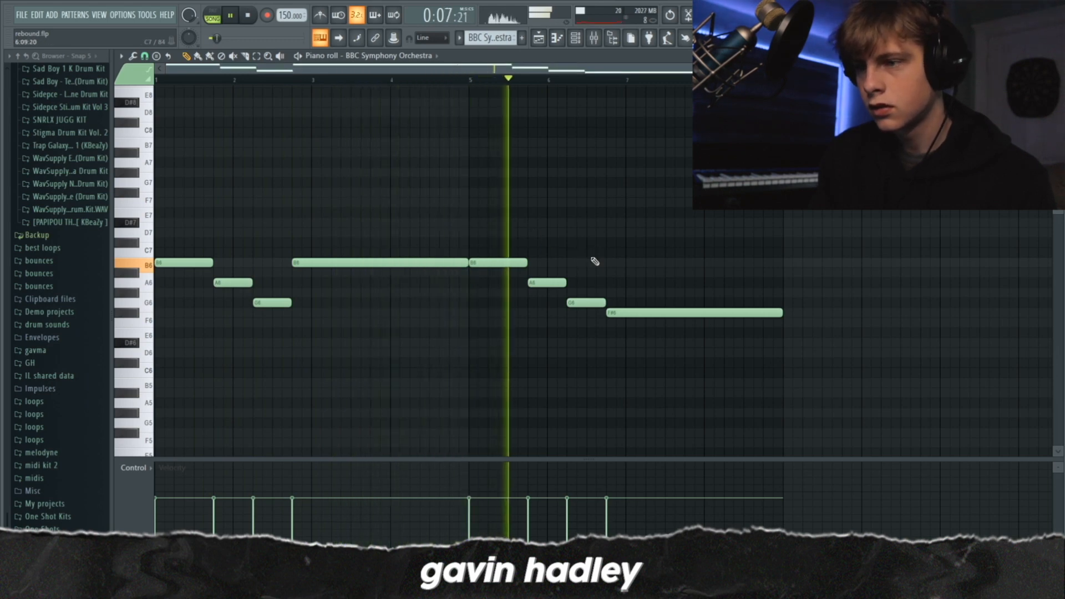
pyautogui.click(653, 262)
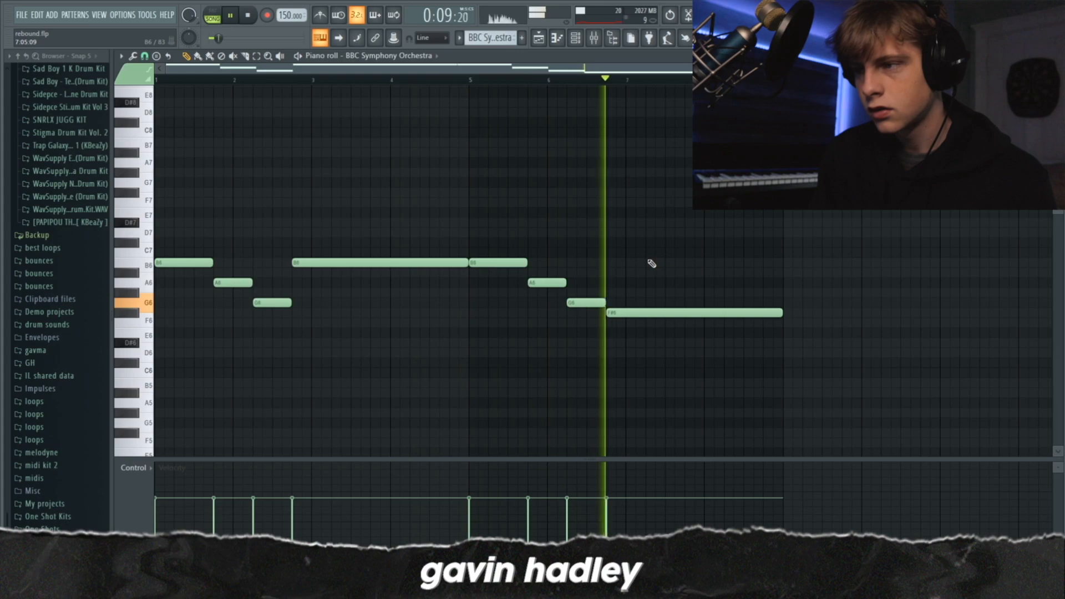
# Examine the short descending notes of the BBC Symphony Orchestra melody in the piano roll, leaving no notes selected.
pyautogui.moveTo(650, 264); pyautogui.dragTo(716, 263)
pyautogui.rightClick(716, 262)
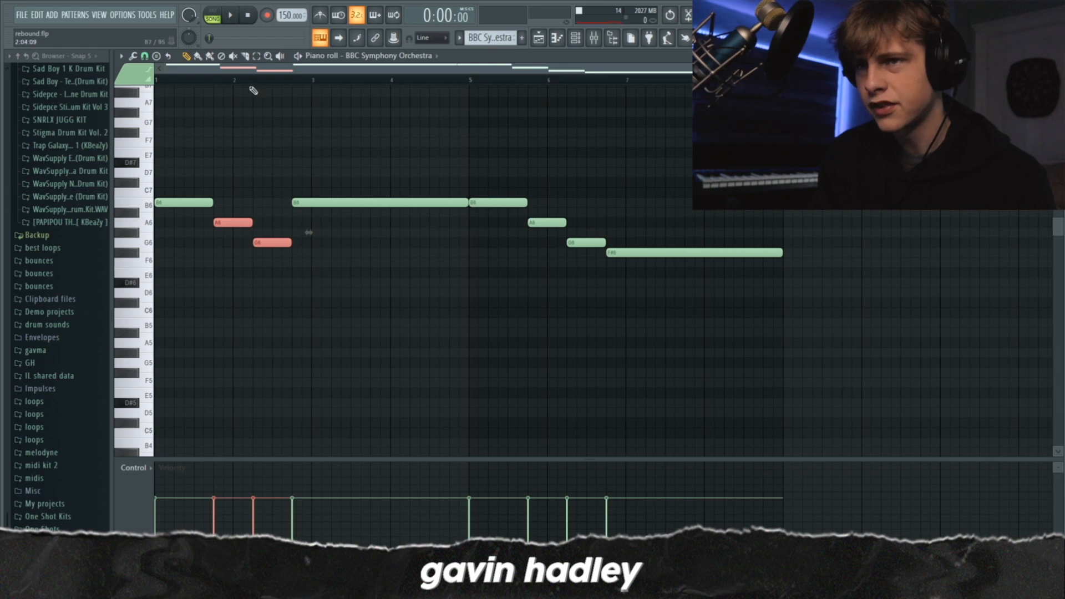
pyautogui.moveTo(367, 147); pyautogui.dragTo(358, 212)
pyautogui.click(337, 168)
pyautogui.click(316, 161)
pyautogui.rightClick(316, 162)
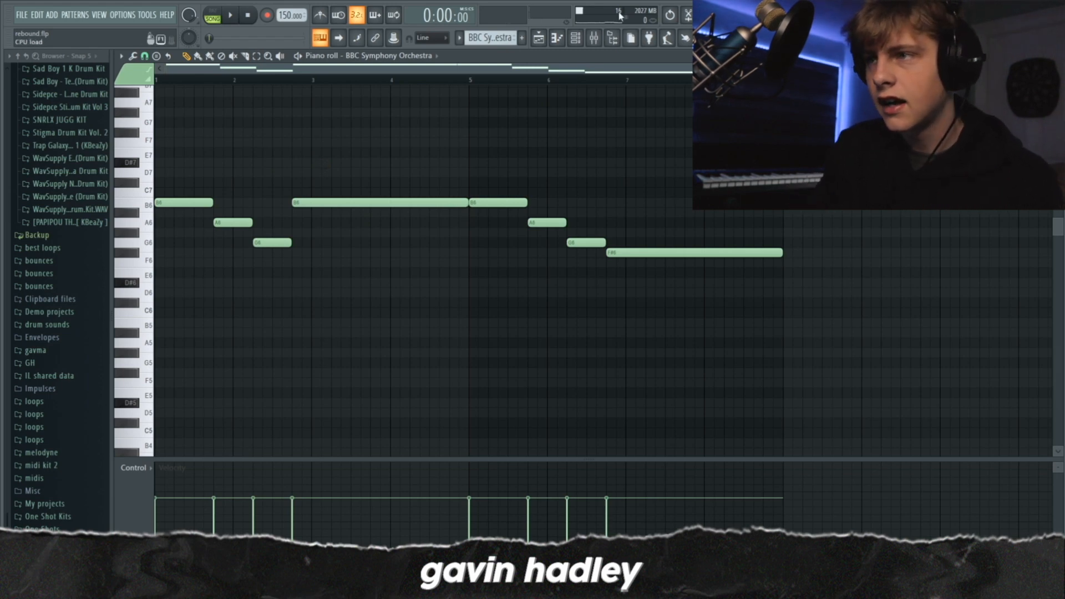
# Inspect the Fruity Chorus and Ghz Megaverb 3 effects on the BBC Symphony Orchestra mixer track and audition the melody.
pyautogui.click(601, 37)
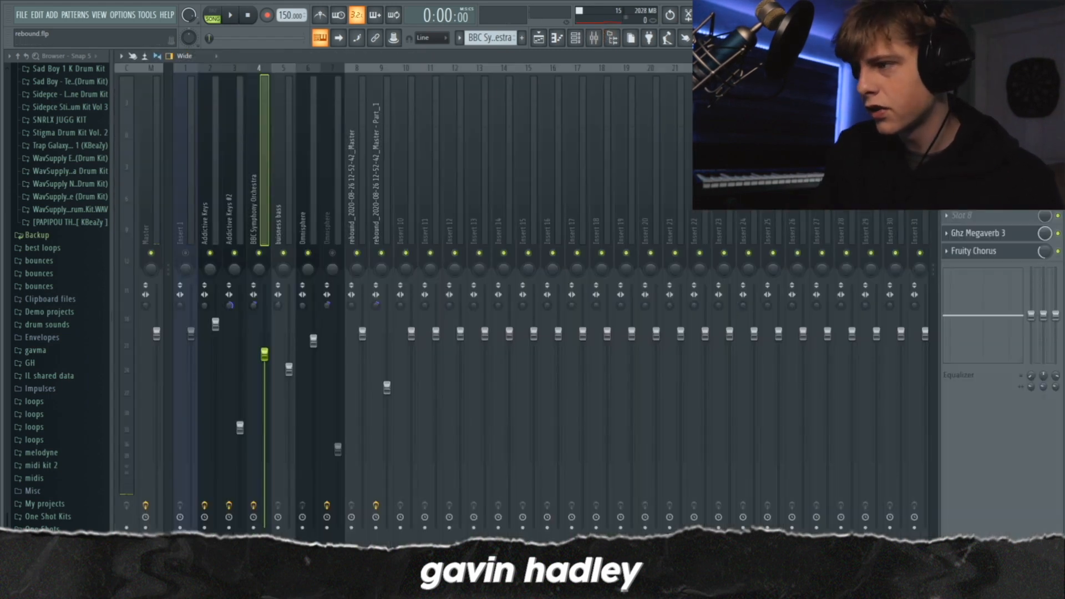
pyautogui.click(1026, 252)
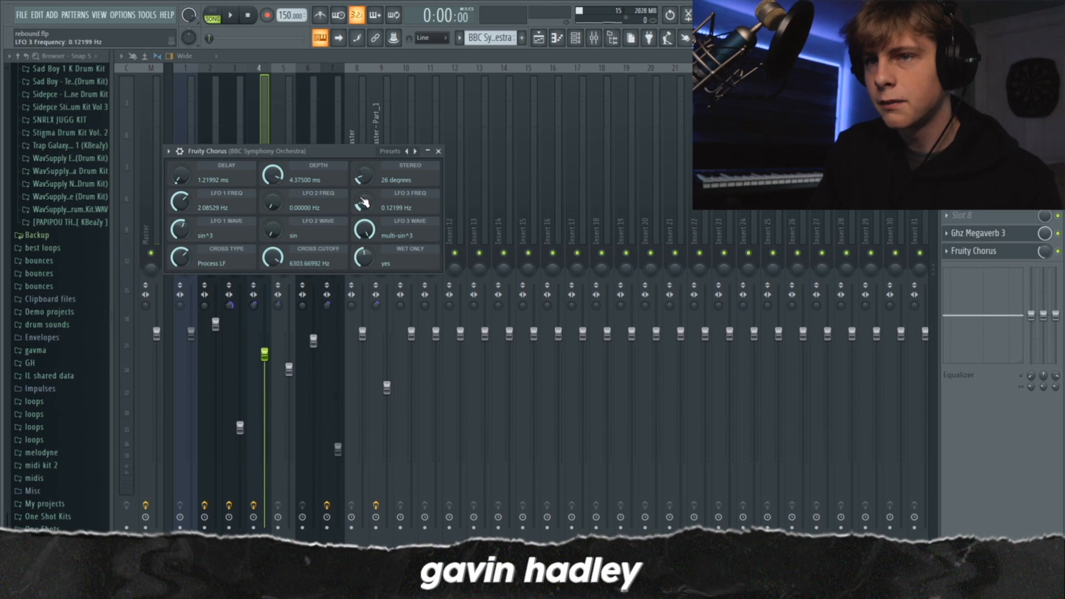
pyautogui.click(994, 235)
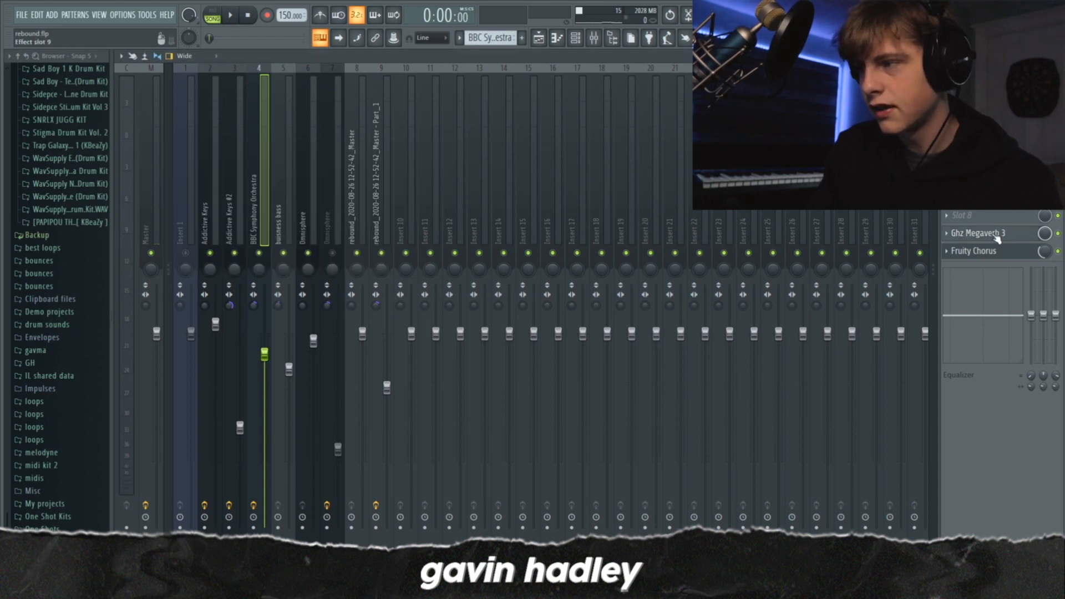
pyautogui.click(997, 238)
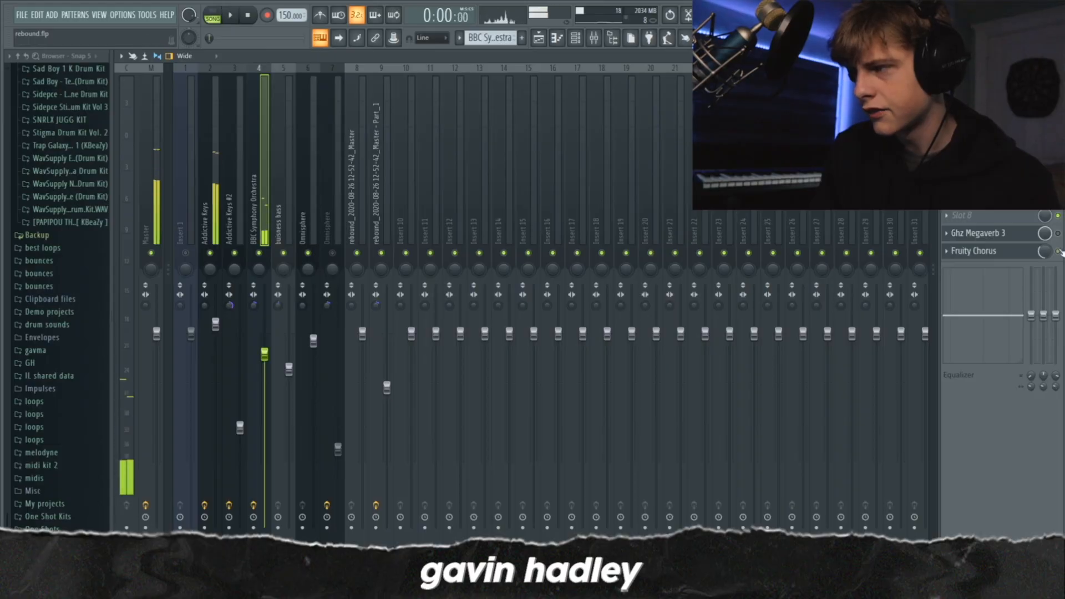
pyautogui.press('space')
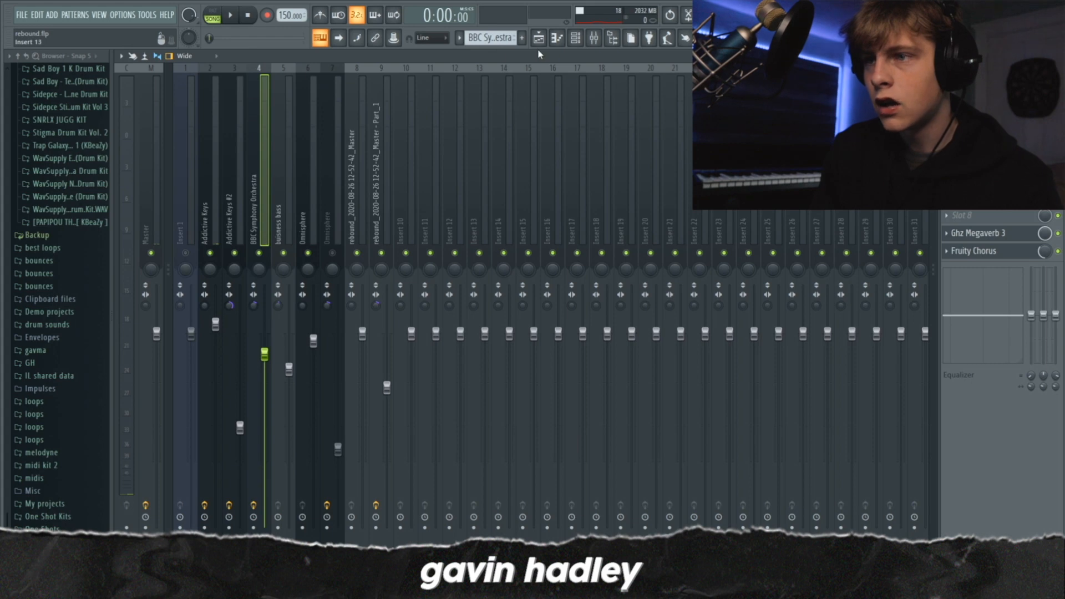
# Examine the buisness bass notes in the piano roll, play them, and compare its mixer track with the BBC Symphony Orchestra track.
pyautogui.press('F5')
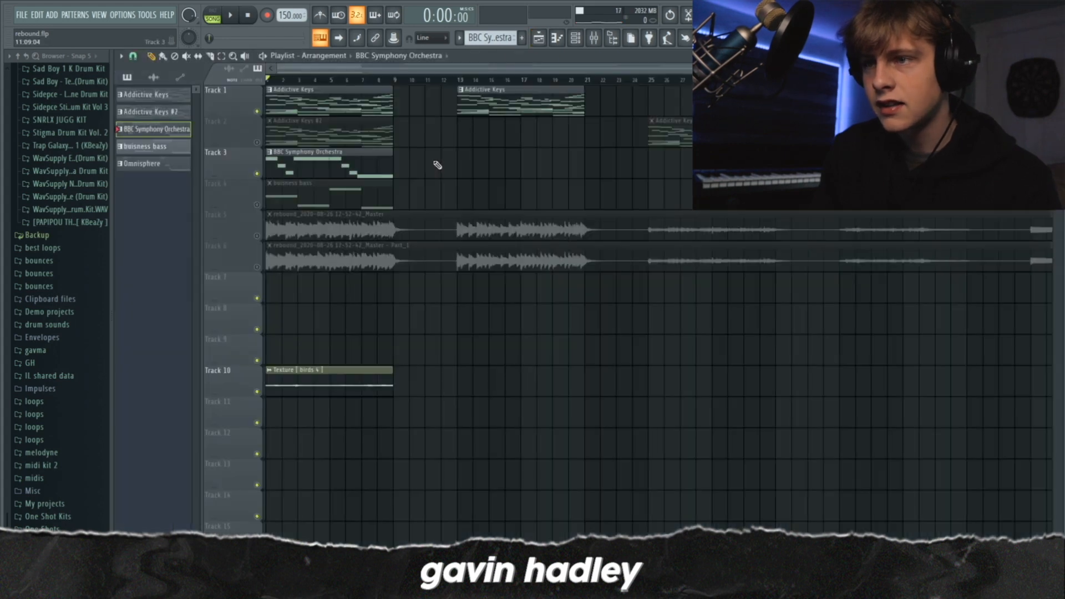
pyautogui.doubleClick(295, 186)
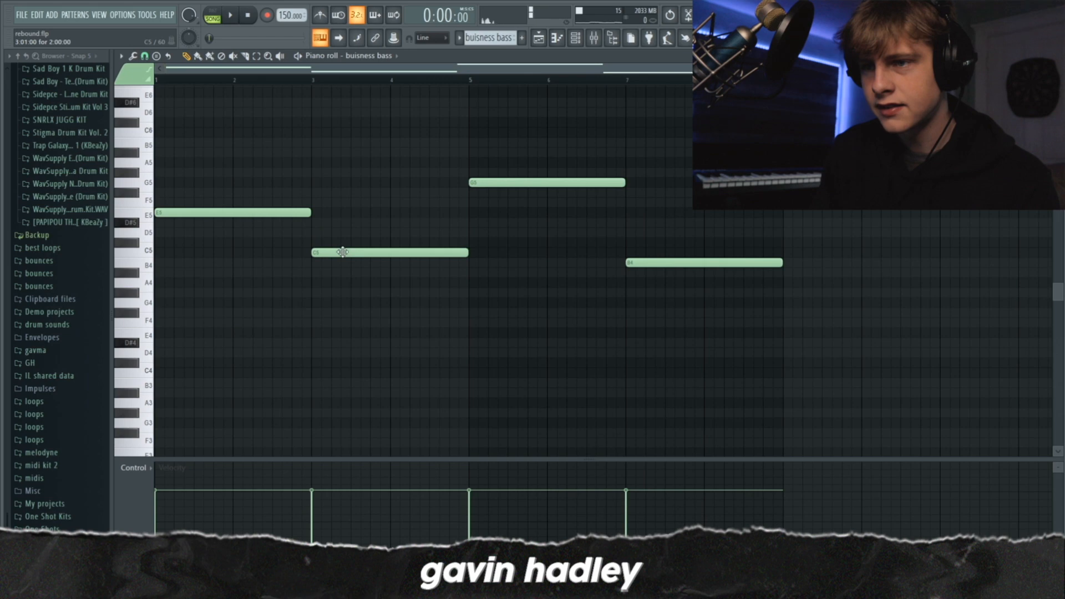
pyautogui.press('space')
pyautogui.press('F9')
pyautogui.click(283, 217)
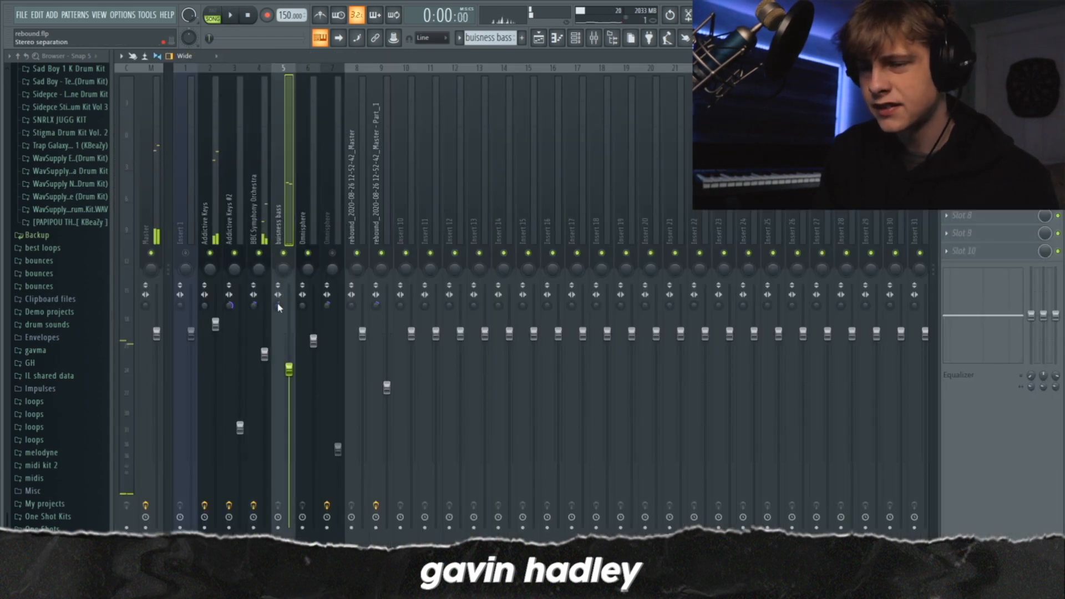
pyautogui.click(265, 205)
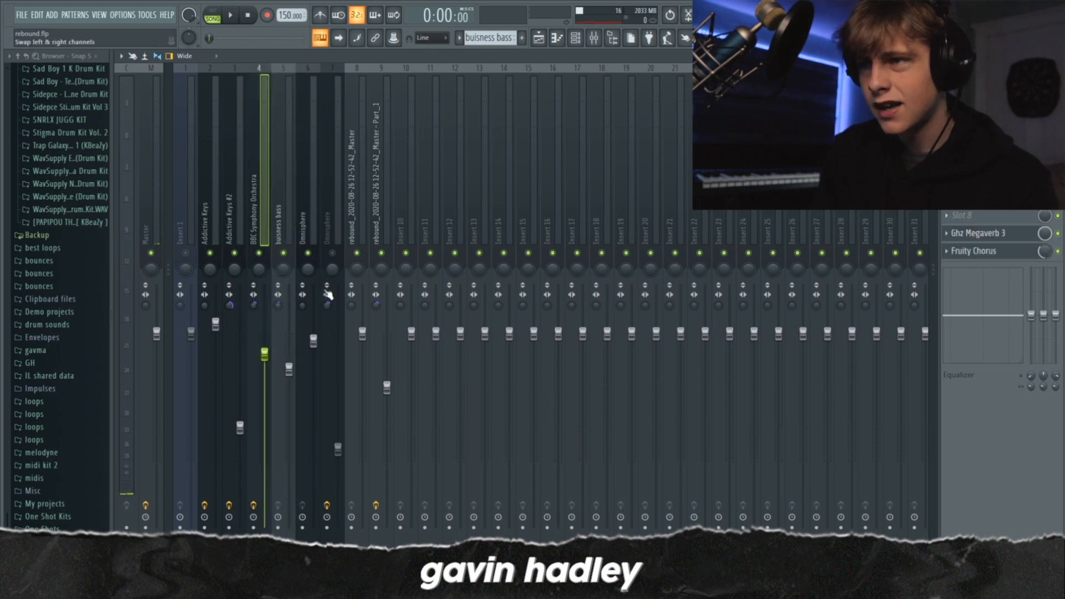
# Play the rebound Master audio clip on playlist Track 5 and inspect its channel settings.
pyautogui.click(545, 37)
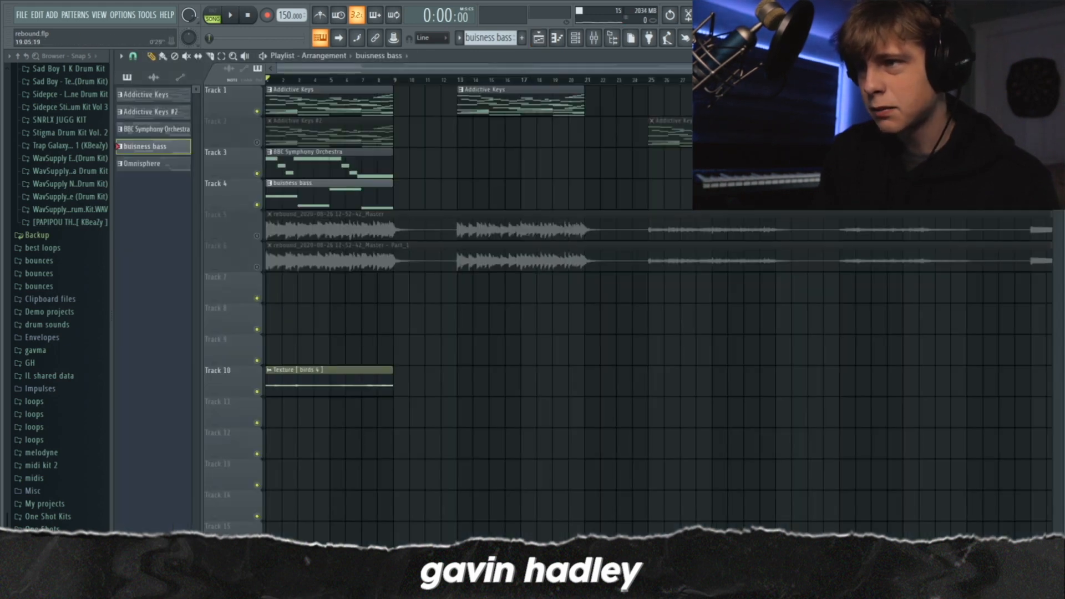
pyautogui.scroll(-2, 738, 69)
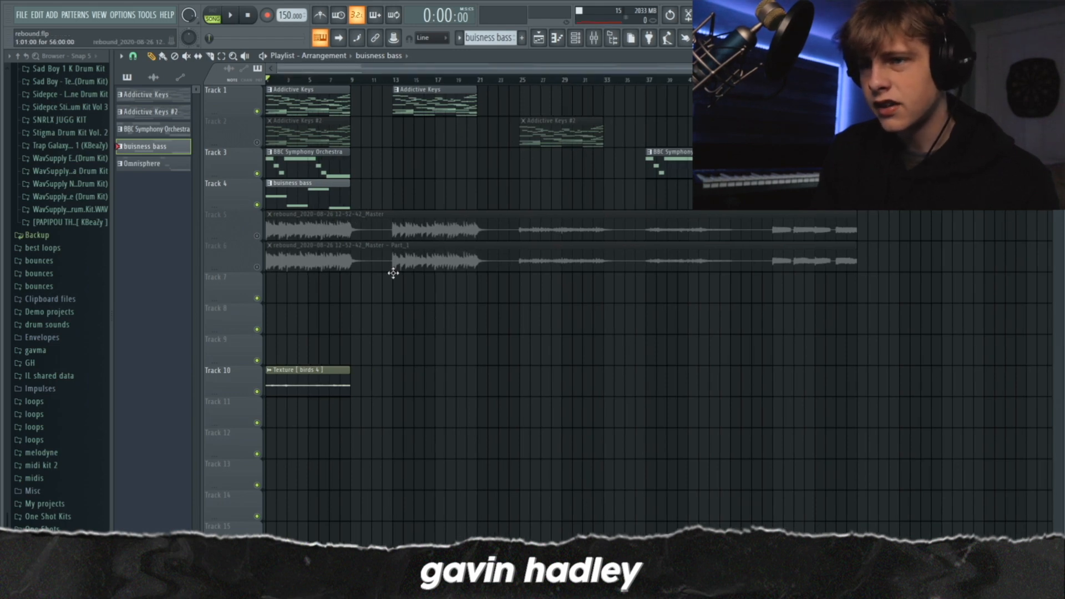
pyautogui.press('space')
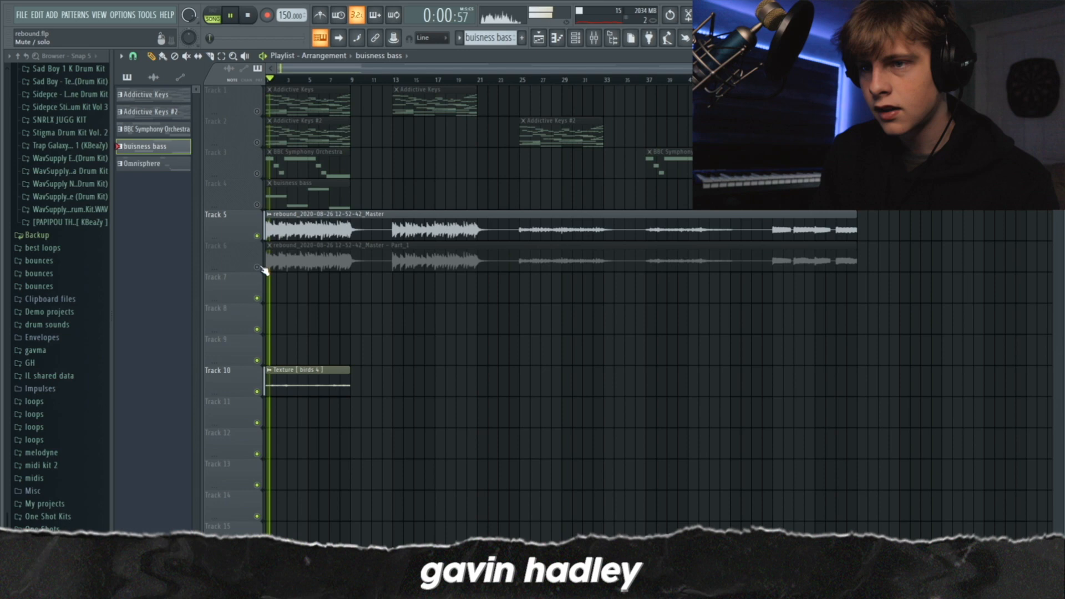
pyautogui.press('space')
pyautogui.doubleClick(305, 230)
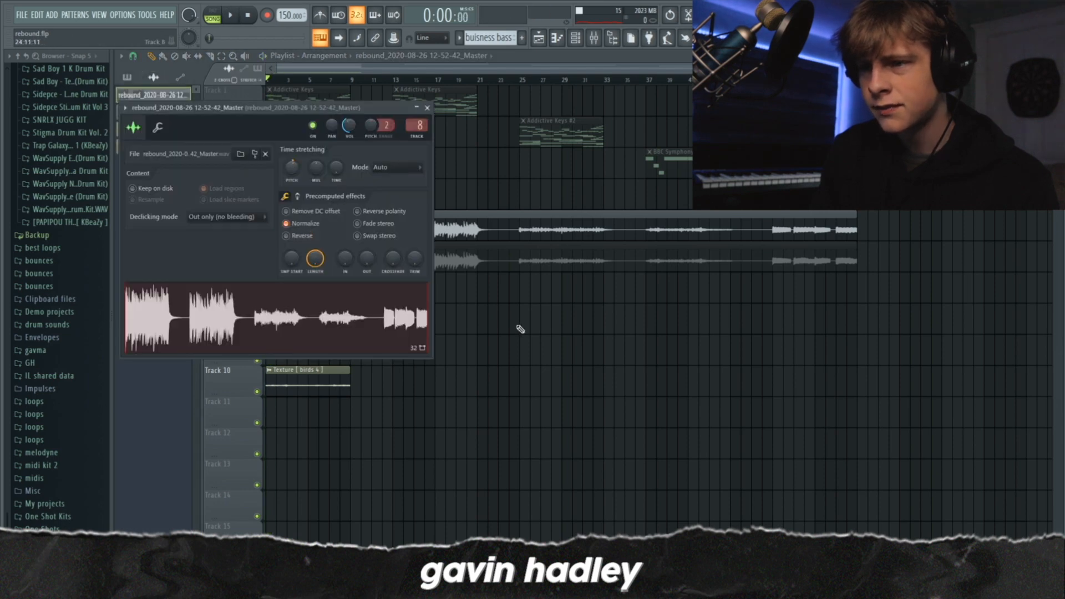
pyautogui.press('Escape')
# Unmute Track 6 and mute Track 5, then inspect the Part_1 clip's pitch setting and start playback.
pyautogui.click(258, 268)
pyautogui.click(258, 237)
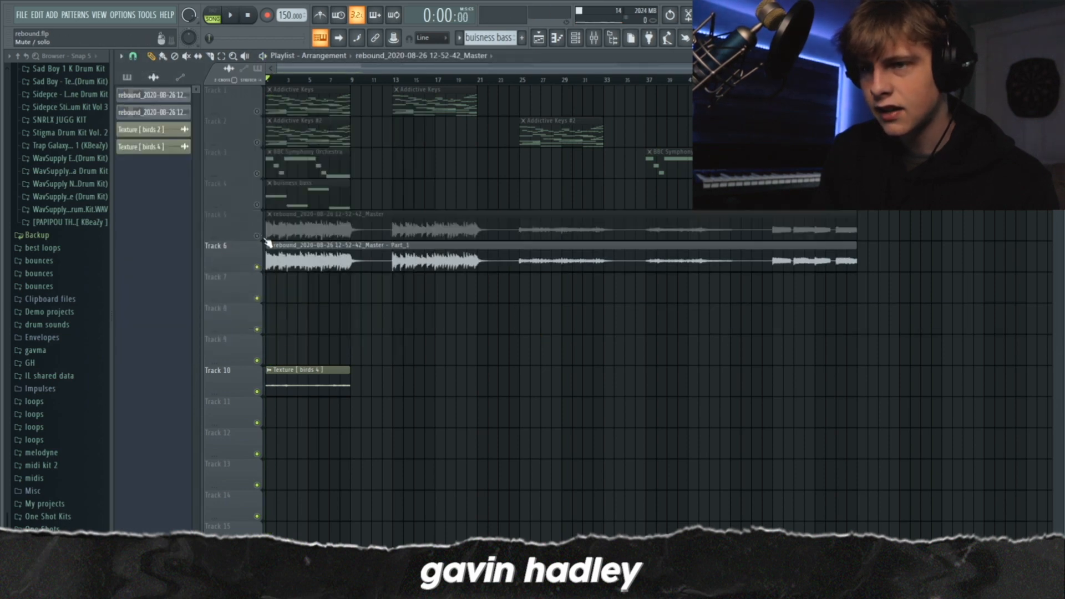
pyautogui.doubleClick(334, 263)
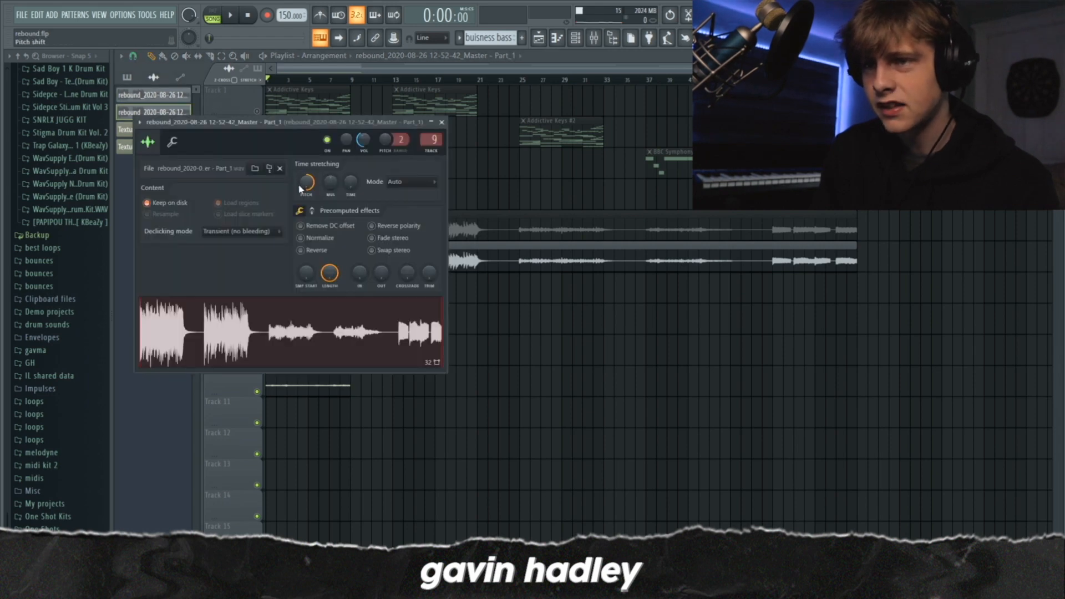
pyautogui.press('space')
pyautogui.press('Escape')
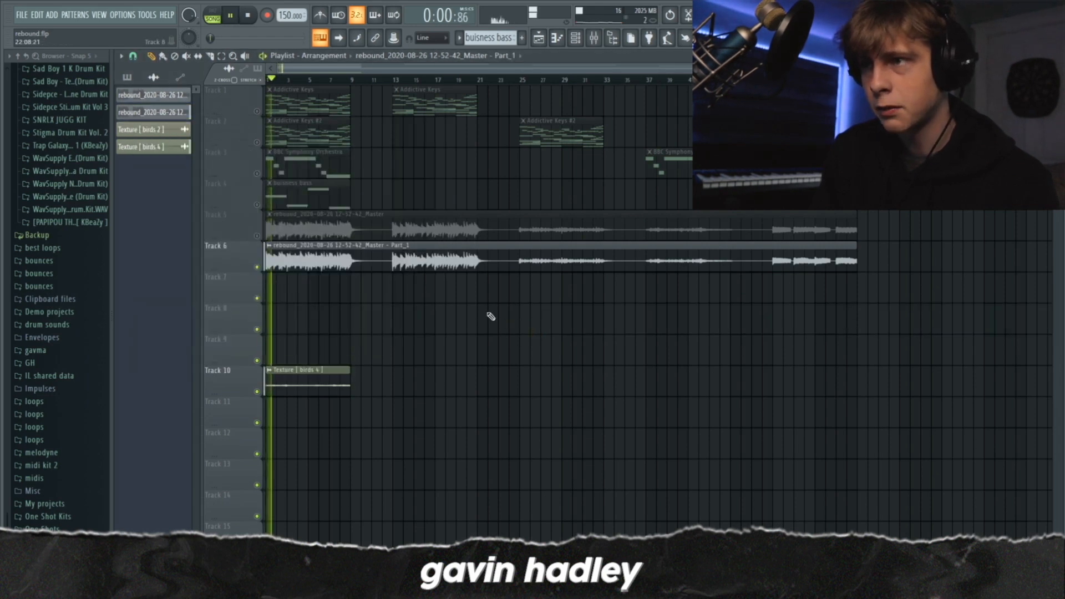
# Inspect Fruity parametric EQ 2 and Fruity Reeverb 2 on the Part_1 clip's mixer track.
pyautogui.press('F9')
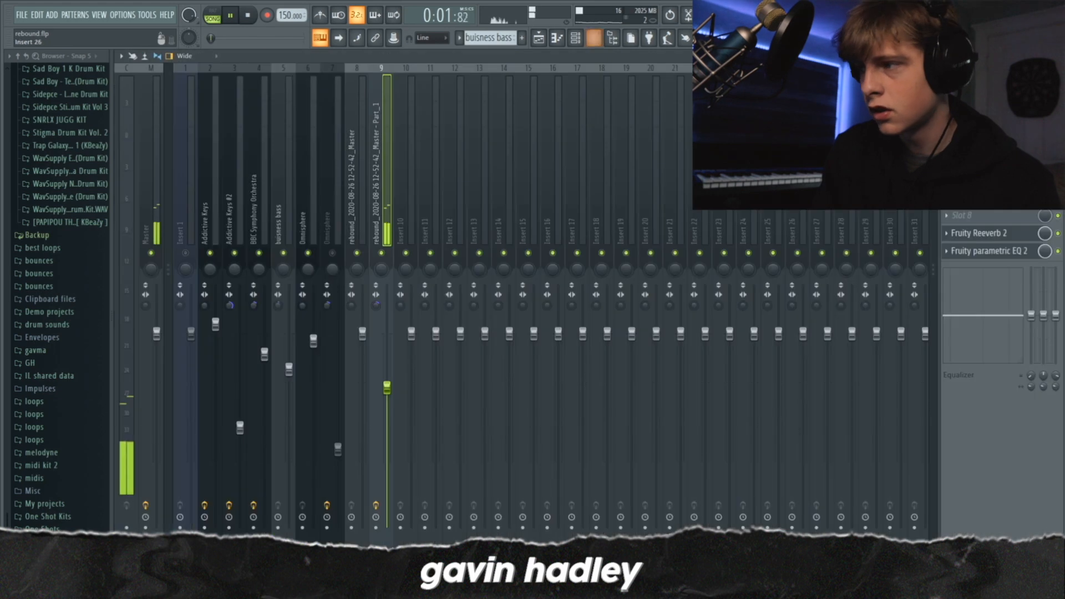
pyautogui.click(1019, 251)
pyautogui.click(1001, 235)
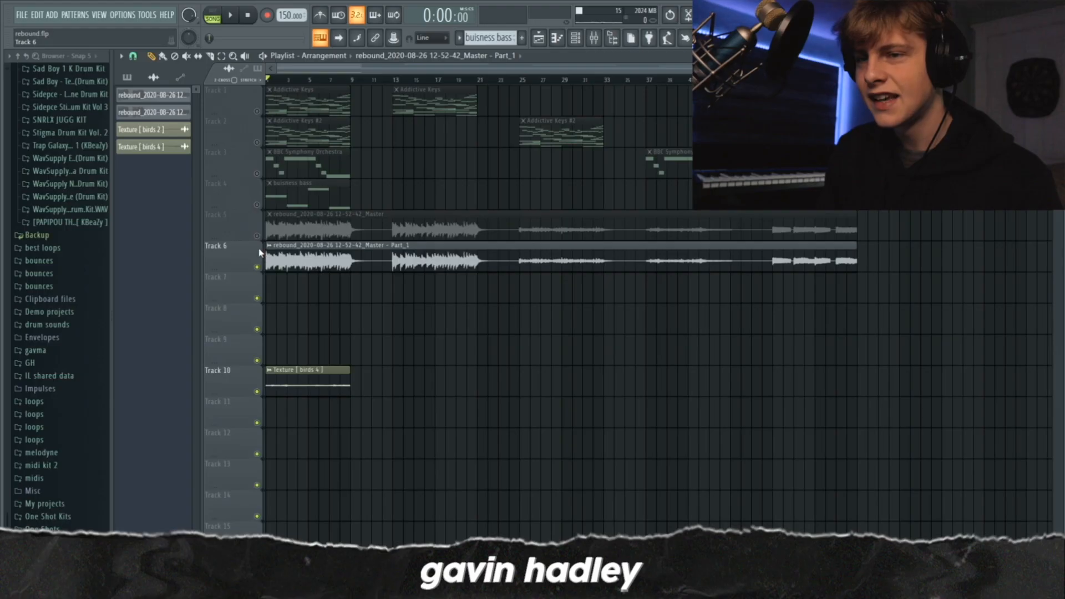
# Unmute Track 5 alongside Track 6 and open the channel settings of the Texture [ birds 4 ] clip on Track 10.
pyautogui.click(258, 237)
pyautogui.scroll(-2, 308, 344)
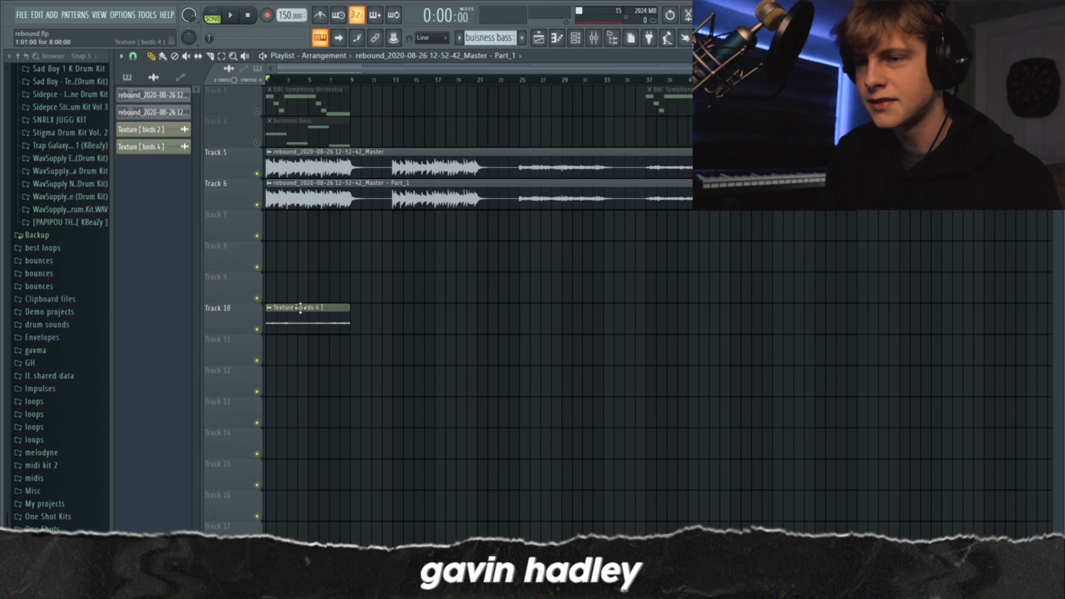
pyautogui.click(300, 309)
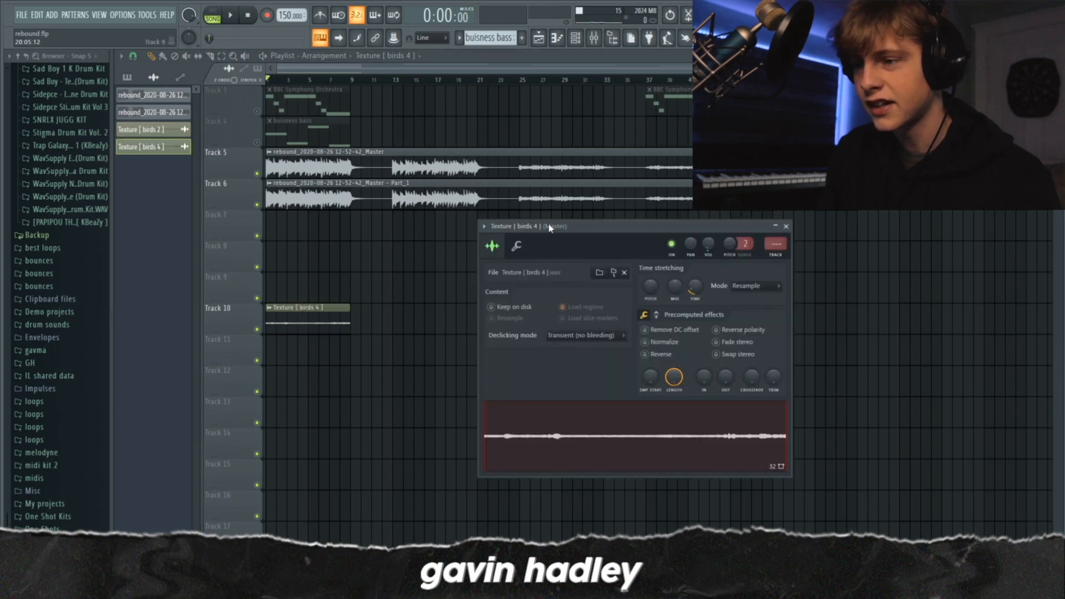
pyautogui.moveTo(550, 227); pyautogui.dragTo(528, 227)
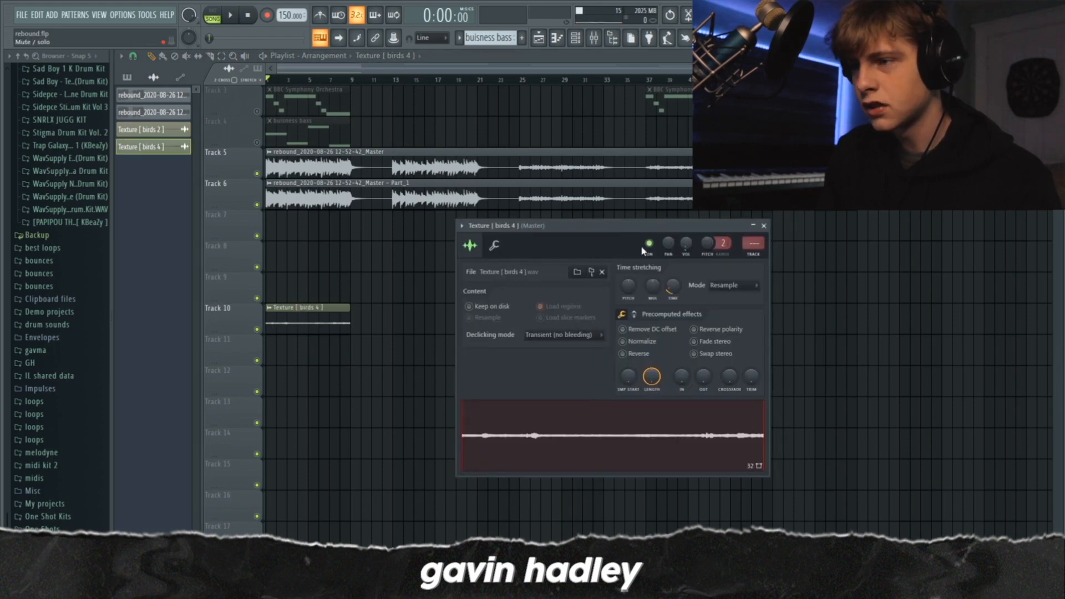